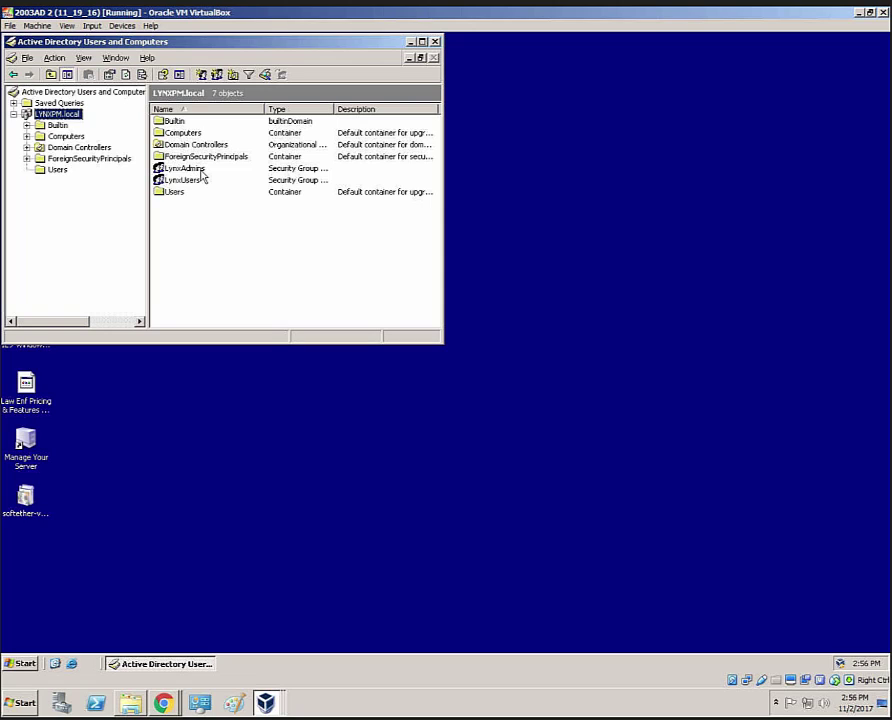
View the members of the LynxAdmins security group in LYNXPM.local, then close its properties without changes
click(200, 169)
click(210, 184)
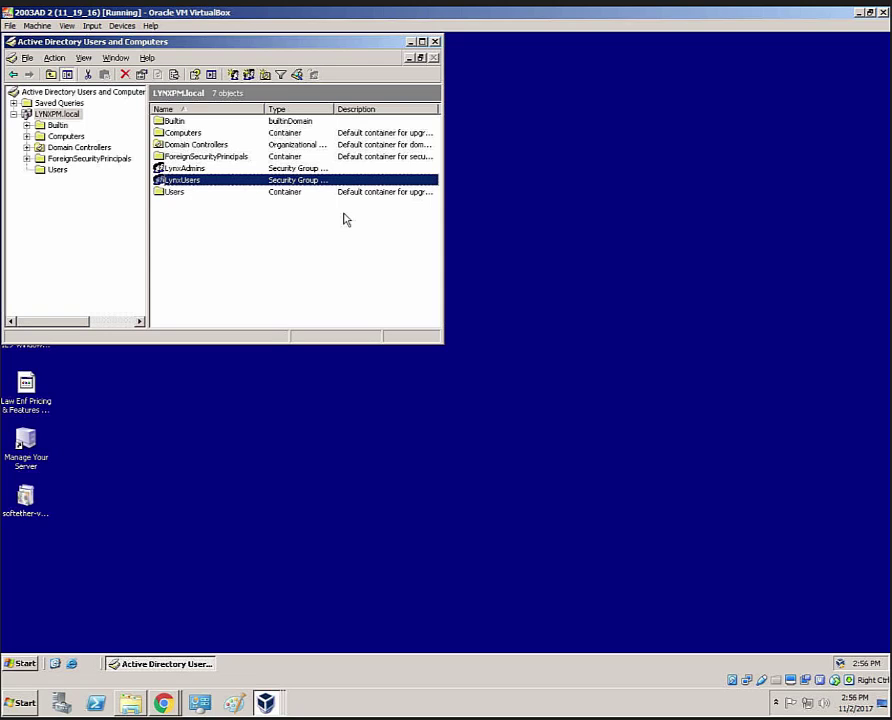
double_click(184, 172)
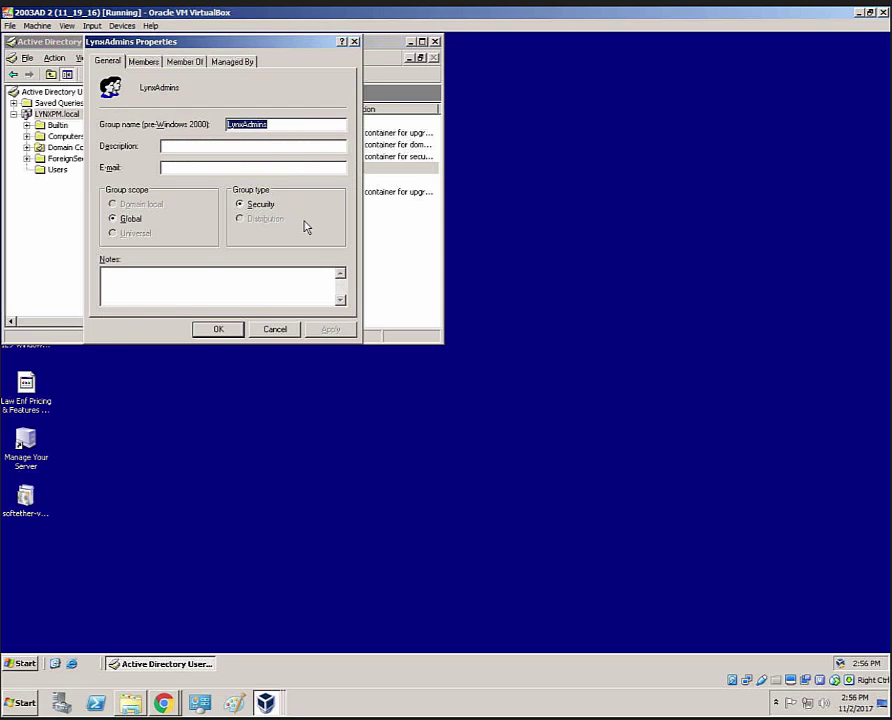
click(141, 61)
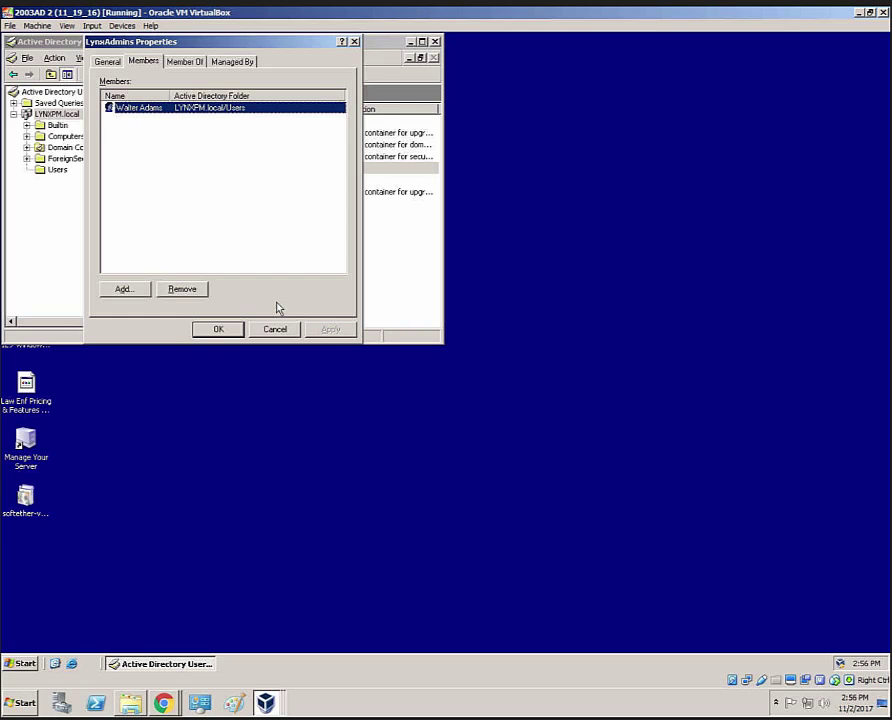
click(275, 329)
Switch to the 2008R264V515Dev virtual machine and check which account is logged on
click(265, 703)
click(240, 638)
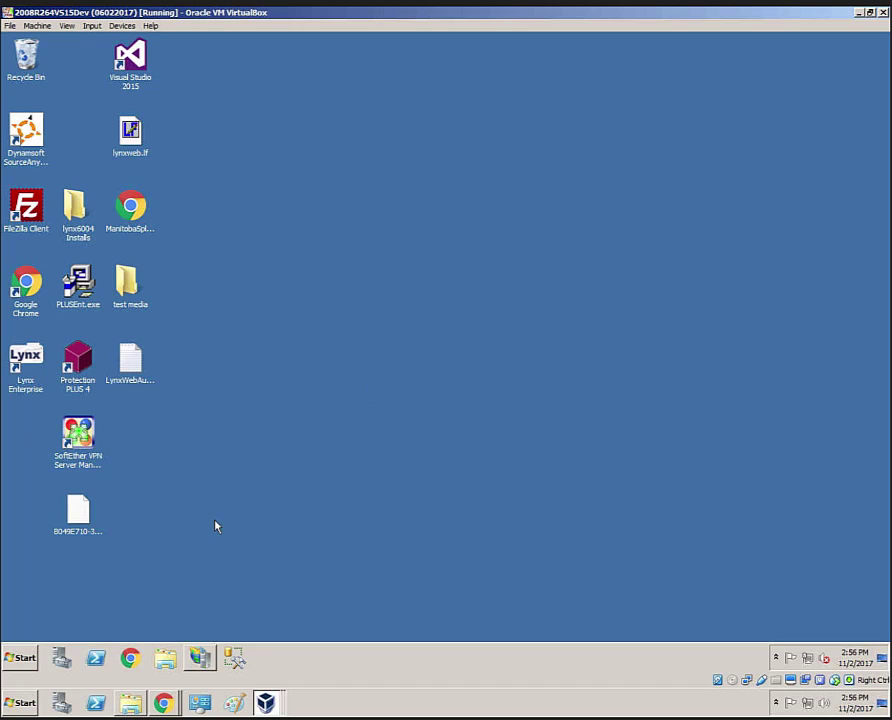
key(super)
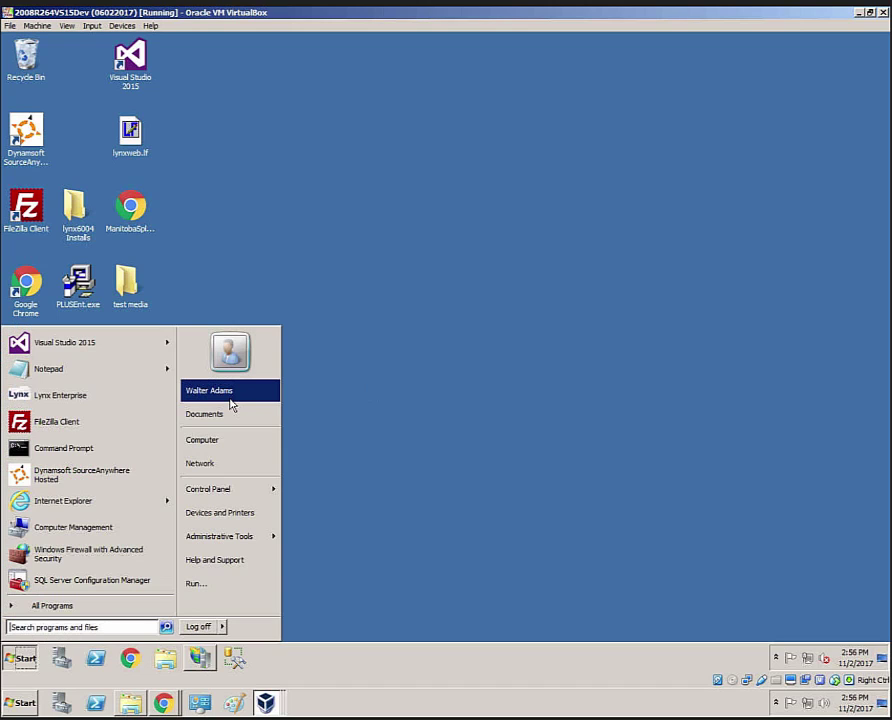
click(397, 378)
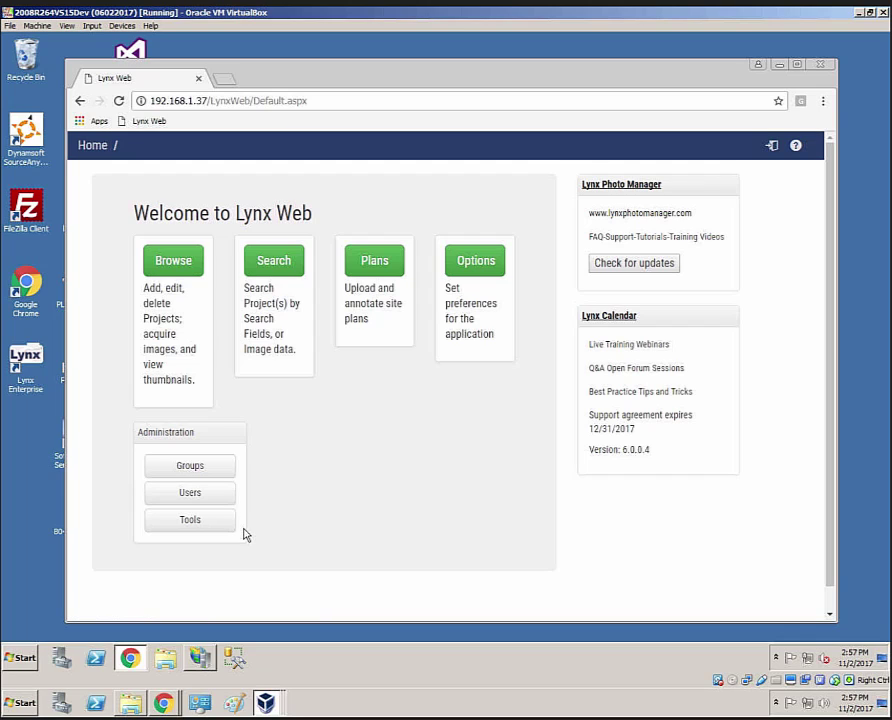
Switch back to the 2003AD 2 virtual machine and view the members of the LynxUsers security group
click(265, 703)
click(215, 618)
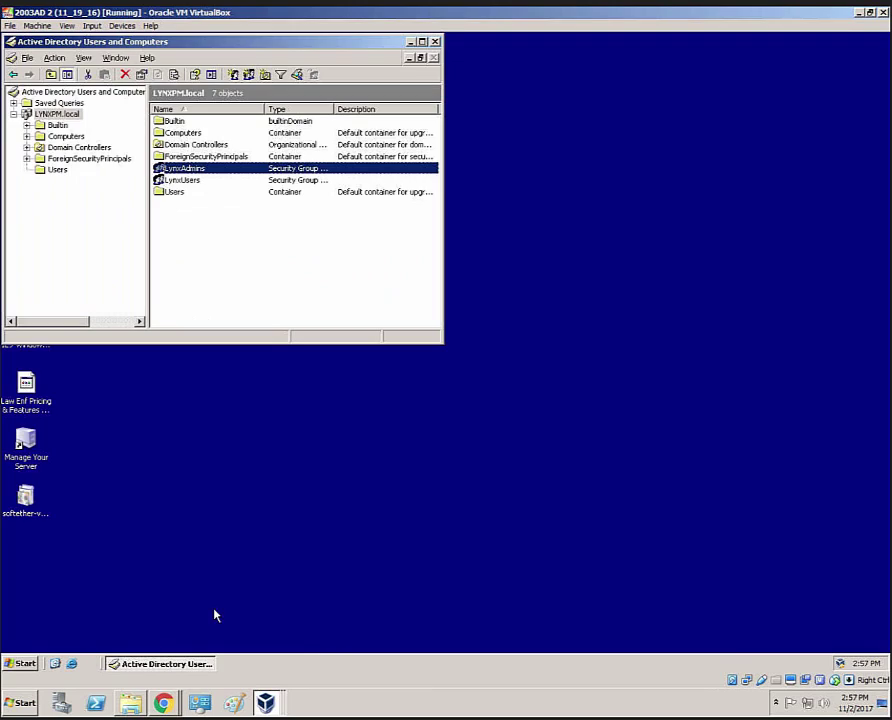
click(190, 181)
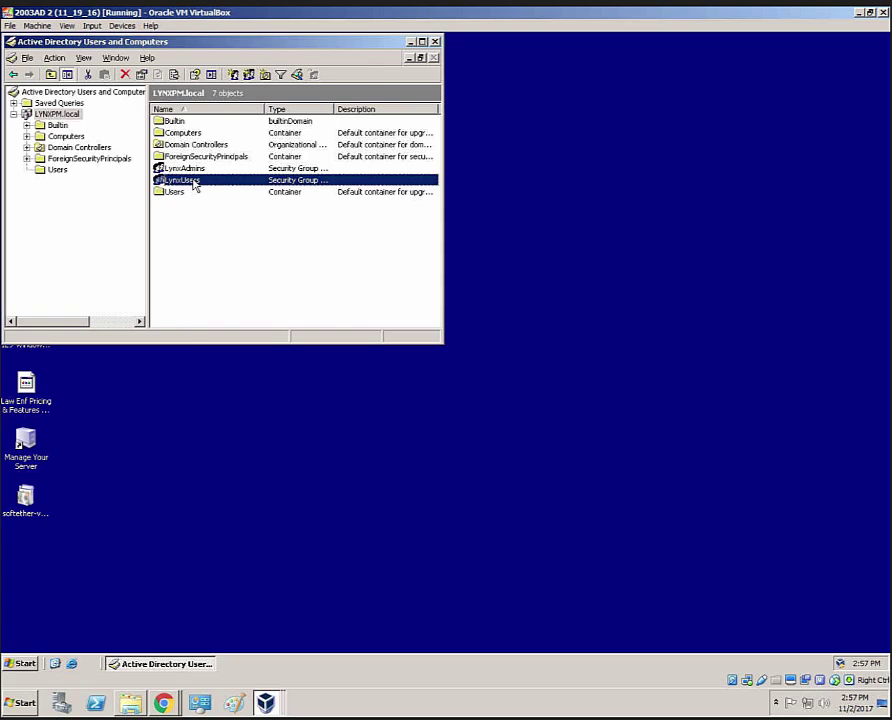
double_click(195, 185)
click(144, 61)
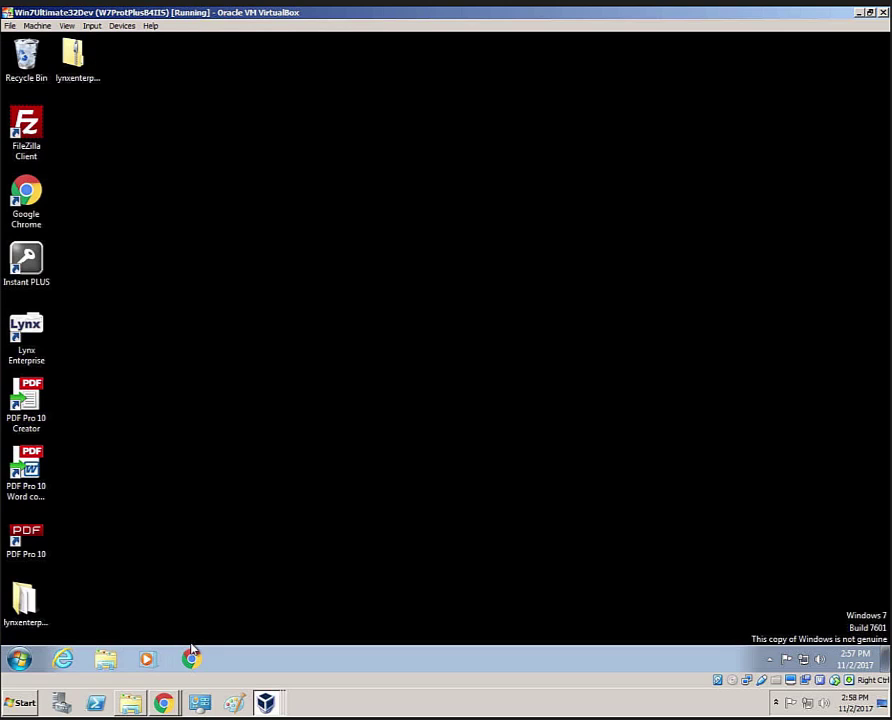
Start Chrome on the Win7Ultimate32Dev virtual machine and check which account is logged on there
click(191, 655)
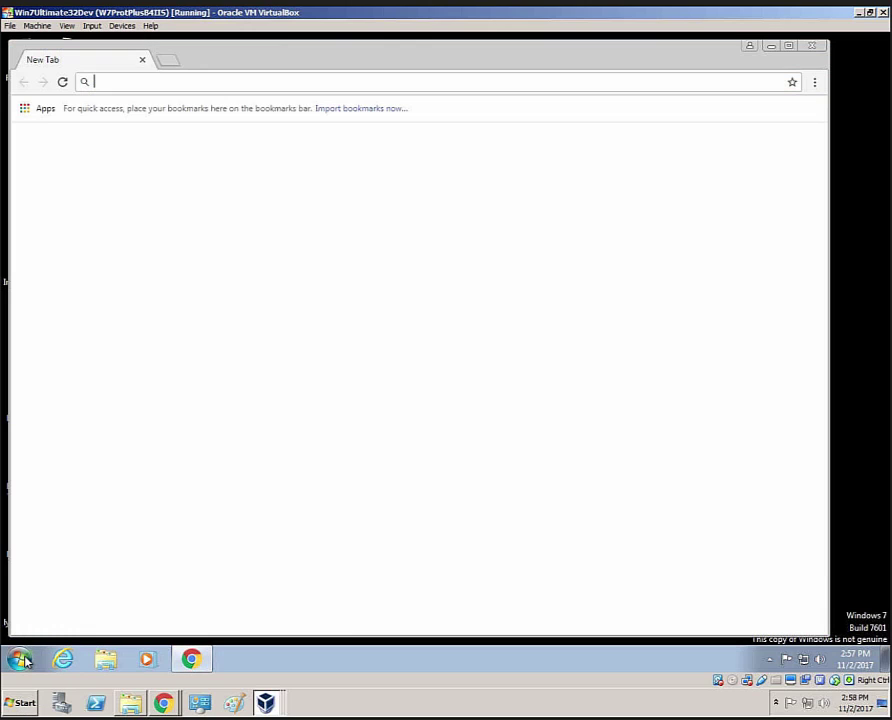
click(20, 659)
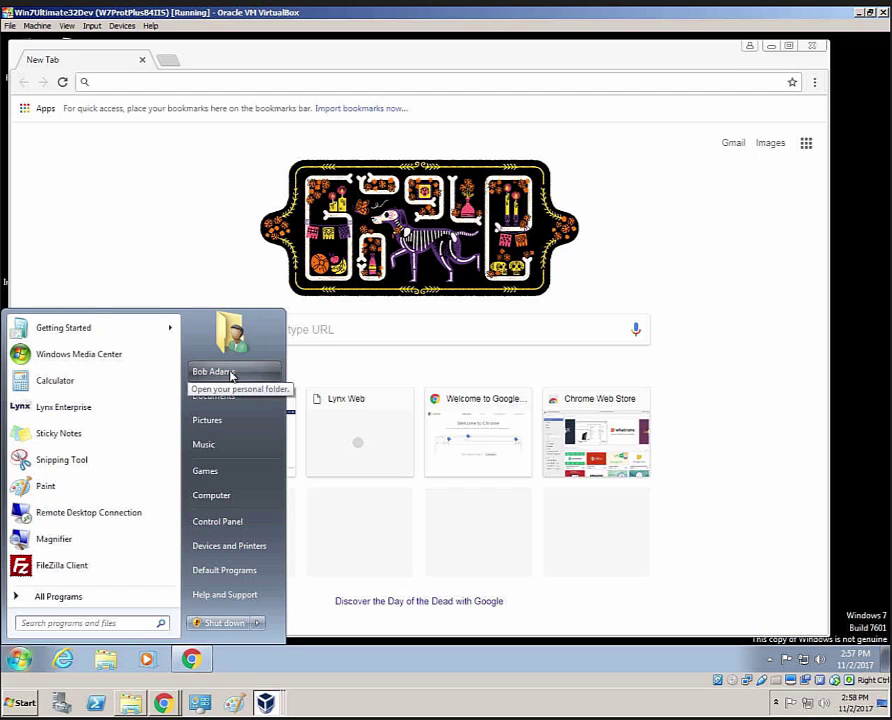
click(172, 249)
Open the Lynx Web site at 192.168.1.37/lynxweb and go to its home page
click(144, 83)
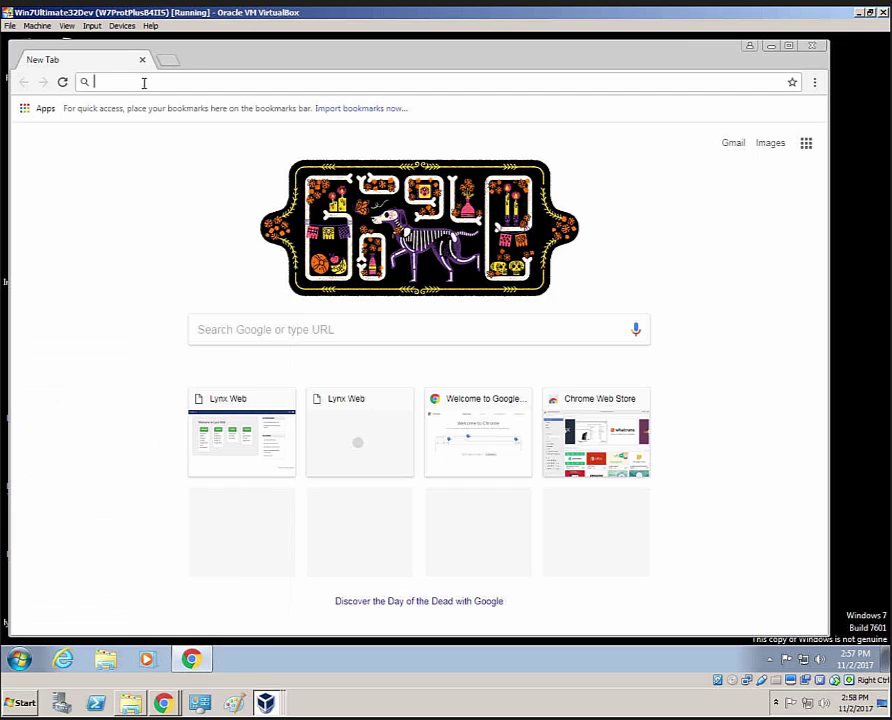
text(1)
key(Return)
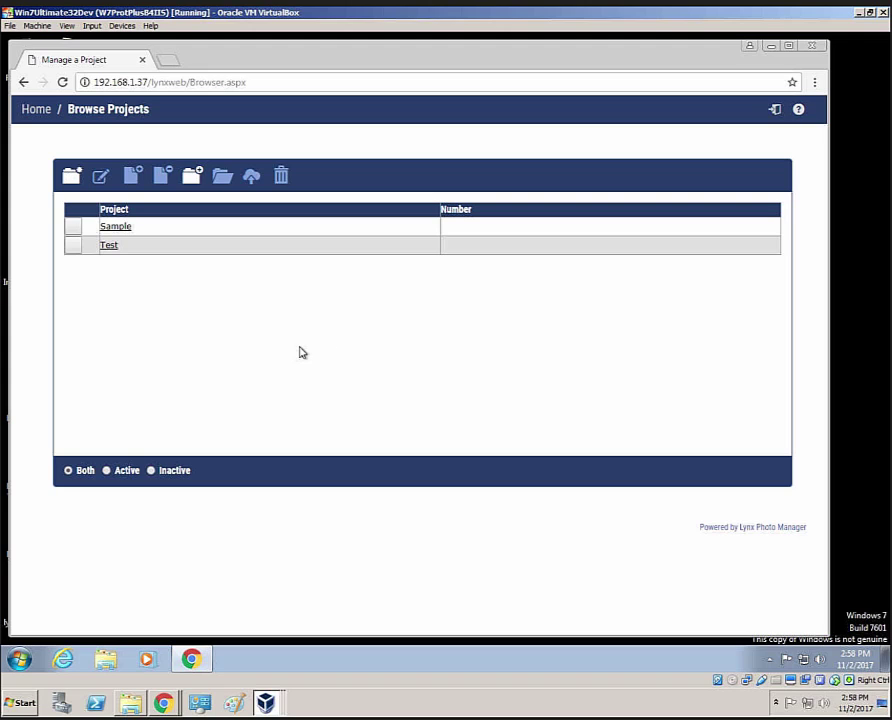
key(Tab)
key(Return)
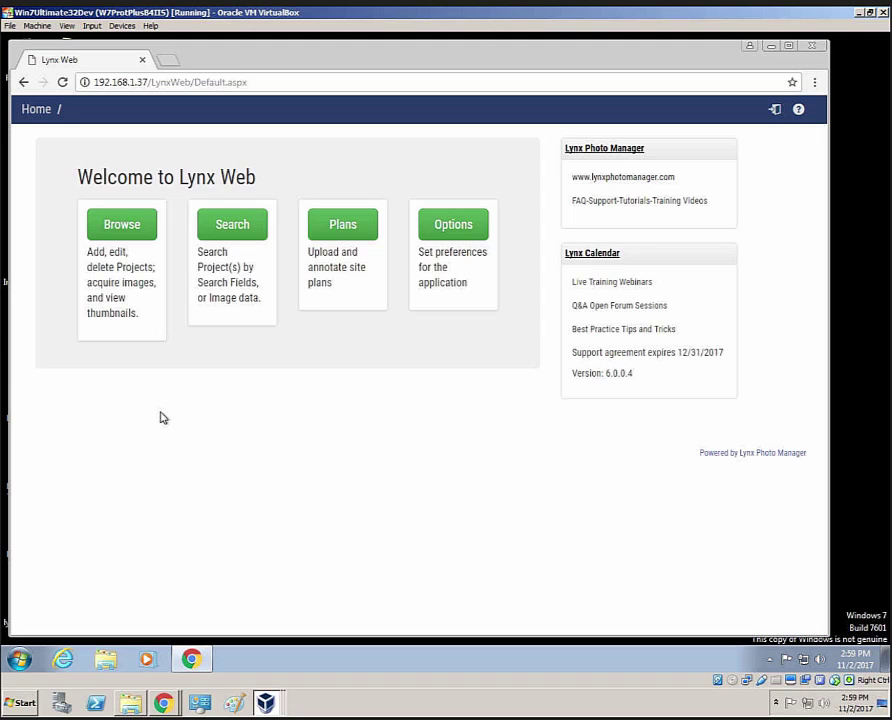
Open the Lynx Web search page and load all links for the Project link type
click(231, 225)
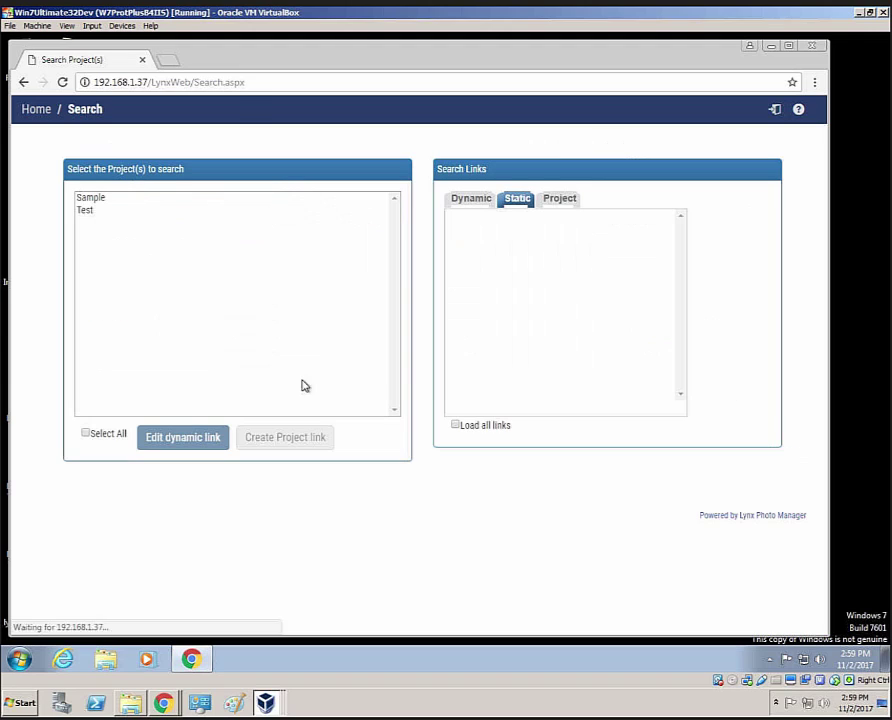
click(560, 198)
click(455, 426)
click(500, 448)
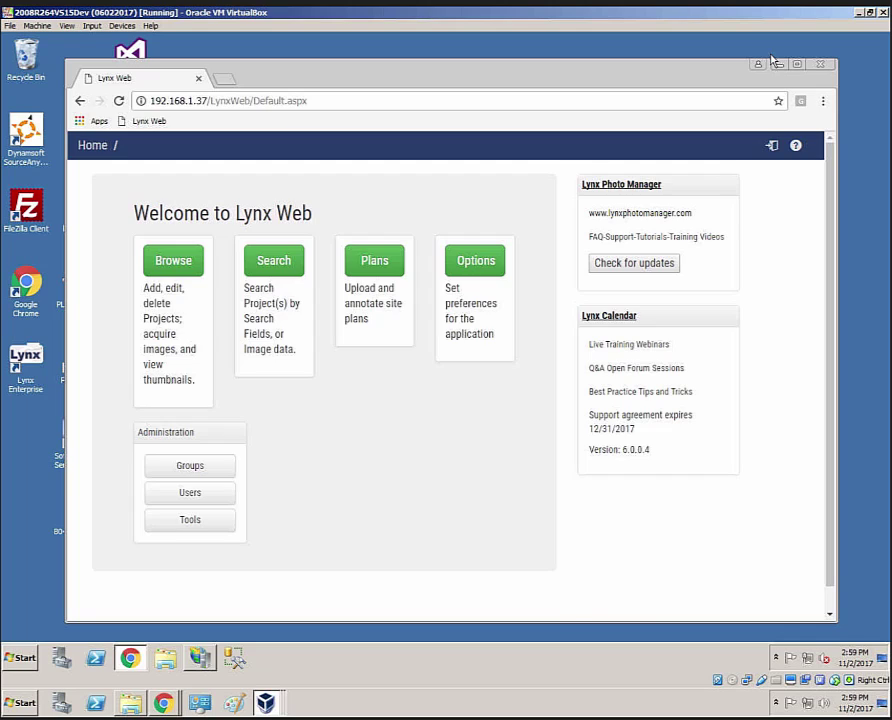
On the 2008R264V515Dev machine, minimize the browser and open the folder C:\inetpub\wwwroot\LynxWeb in Windows Explorer
click(777, 63)
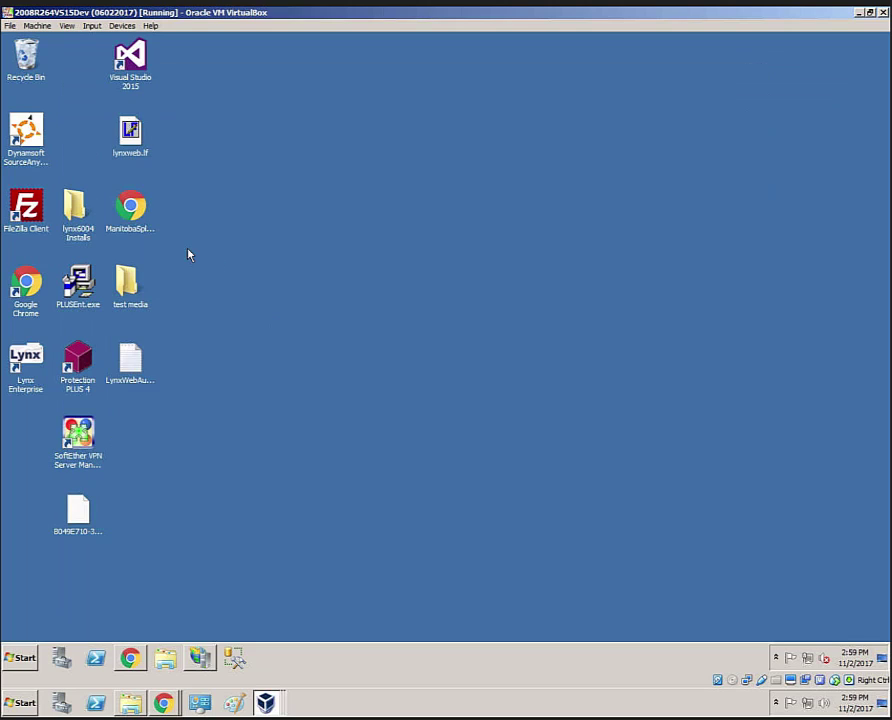
click(170, 665)
click(312, 364)
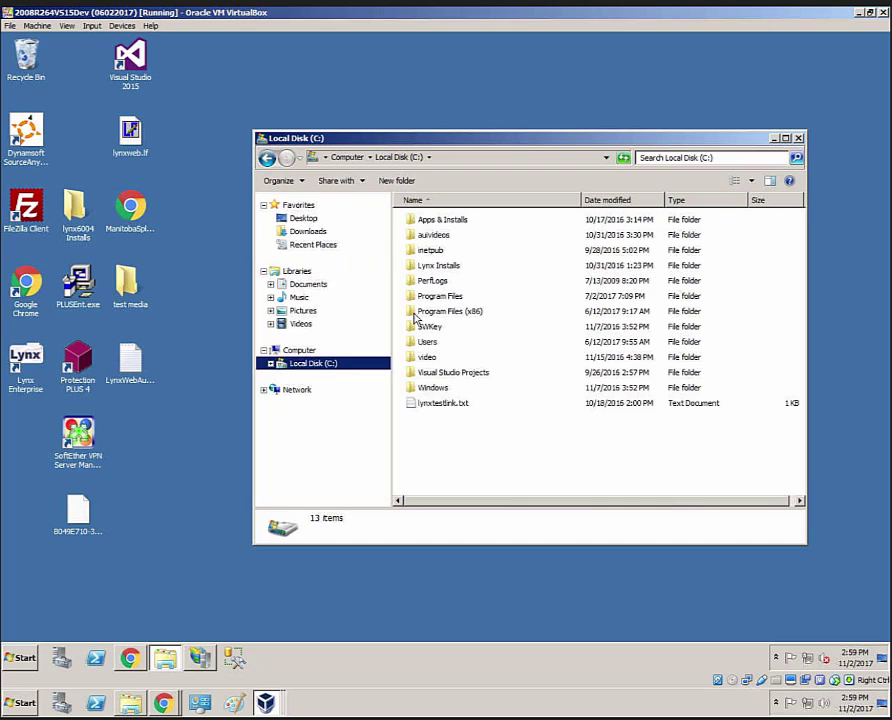
click(436, 254)
double_click(436, 254)
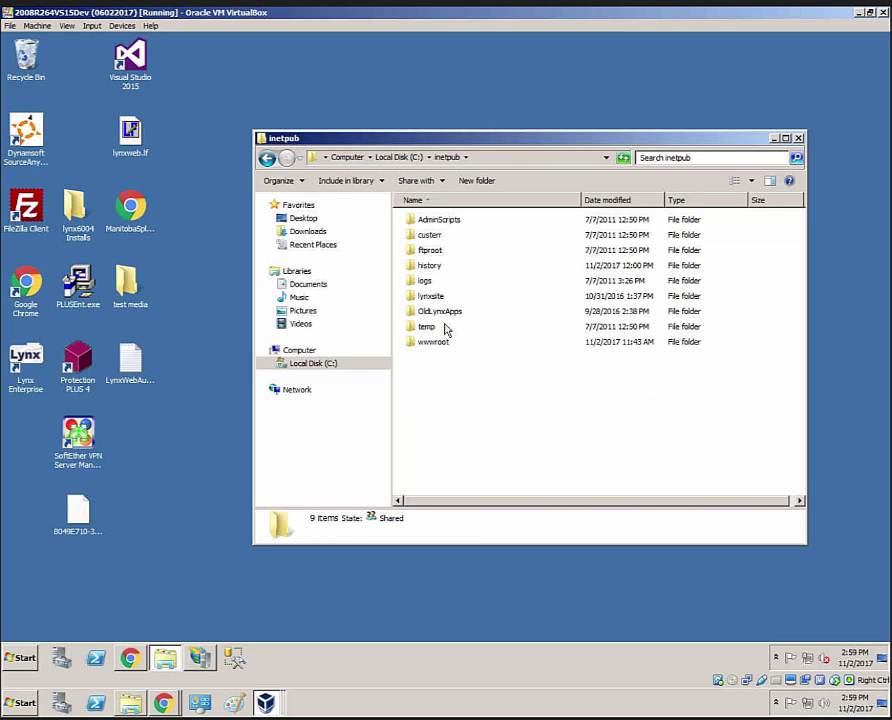
double_click(448, 341)
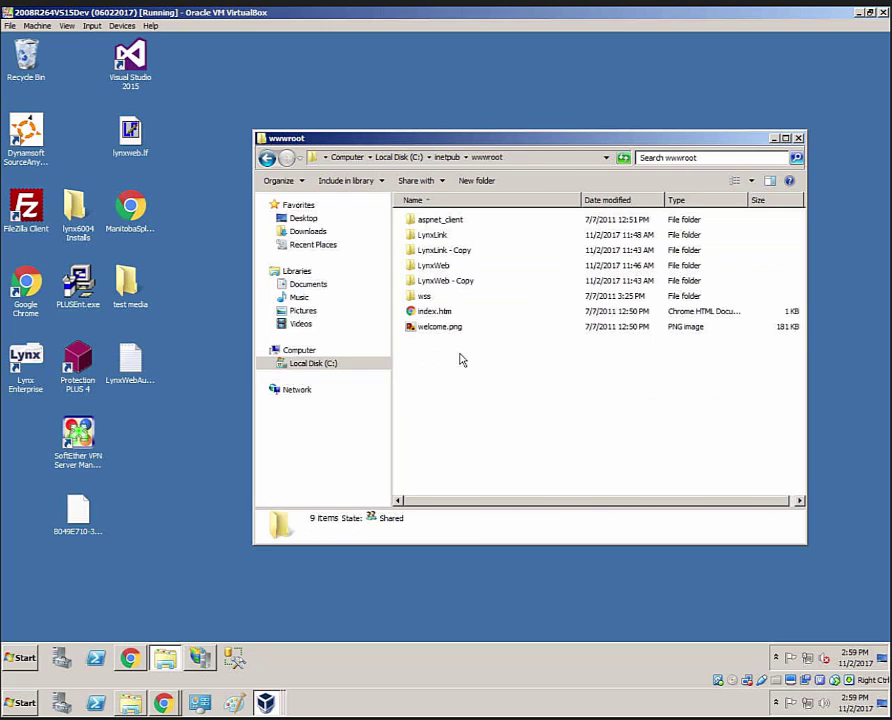
click(444, 240)
double_click(436, 265)
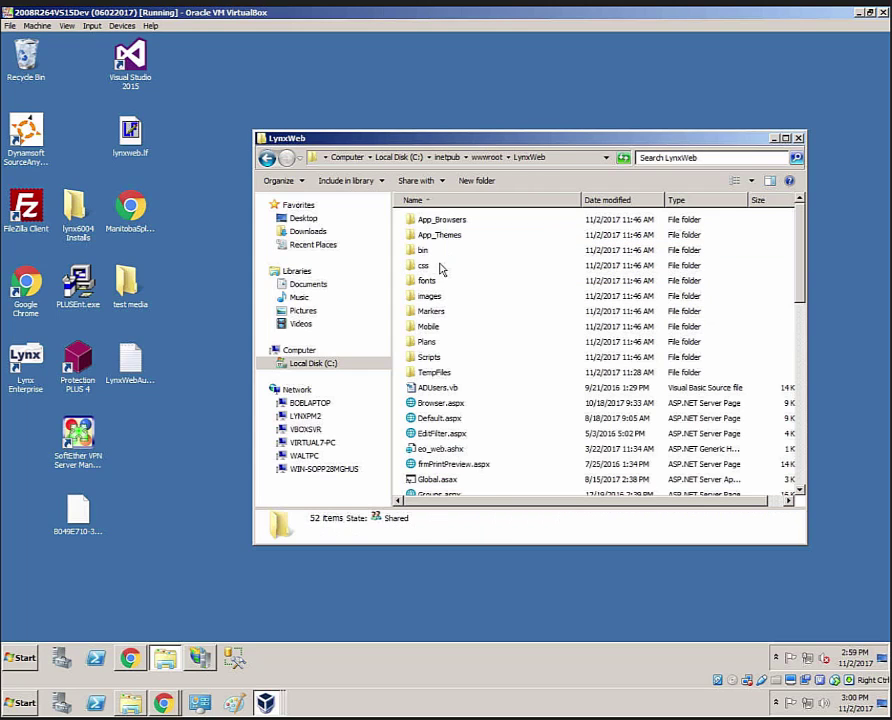
Open web.config from the LynxWeb folder in Notepad, examine its AD and LynxAdmins keys, and close the file
scroll(462, 357, down, 4)
scroll(462, 357, down, 8)
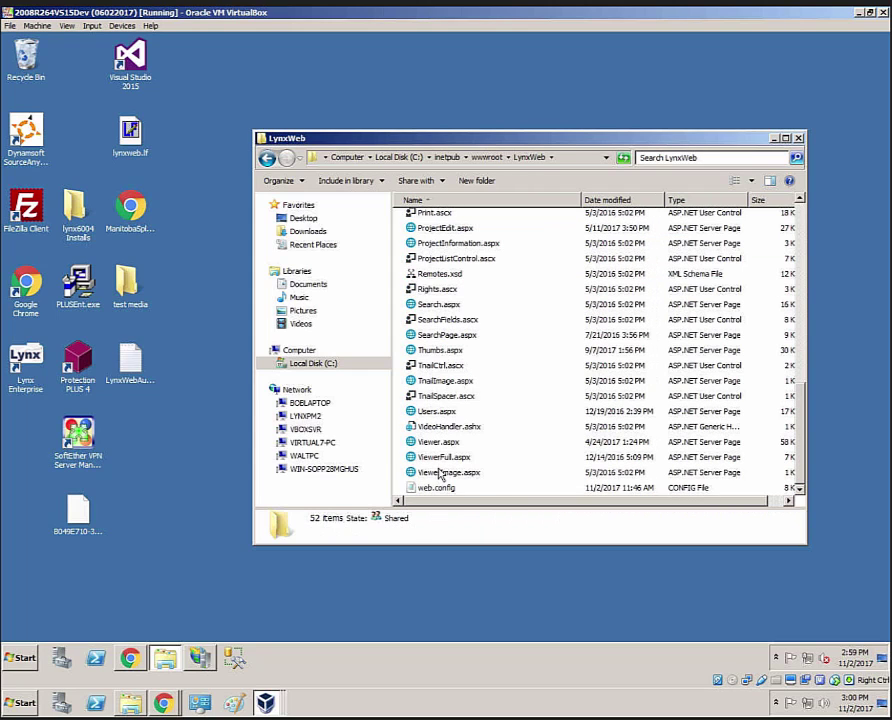
click(437, 489)
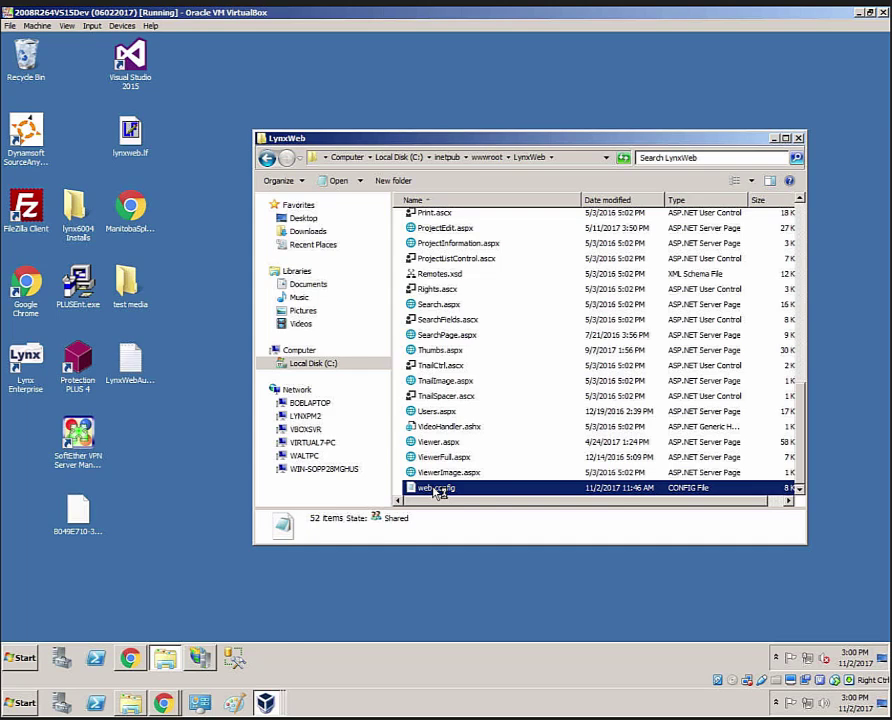
double_click(437, 489)
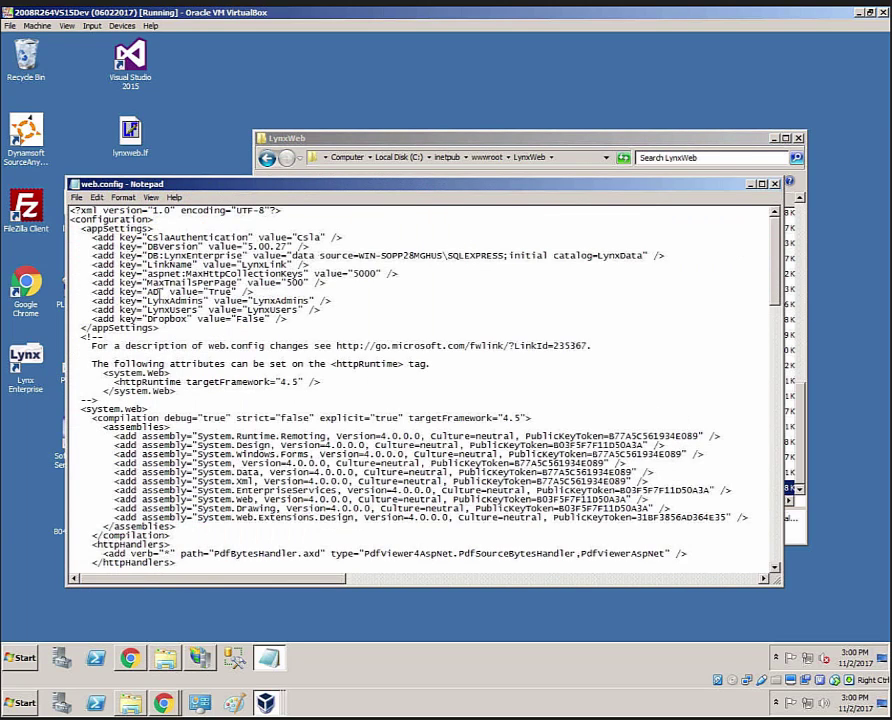
drag(149, 292, 233, 292)
drag(148, 301, 201, 302)
key(alt+F4)
Open Web.config from the wwwroot\LynxLink folder in Notepad and examine its AD key
scroll(650, 366, up, 6)
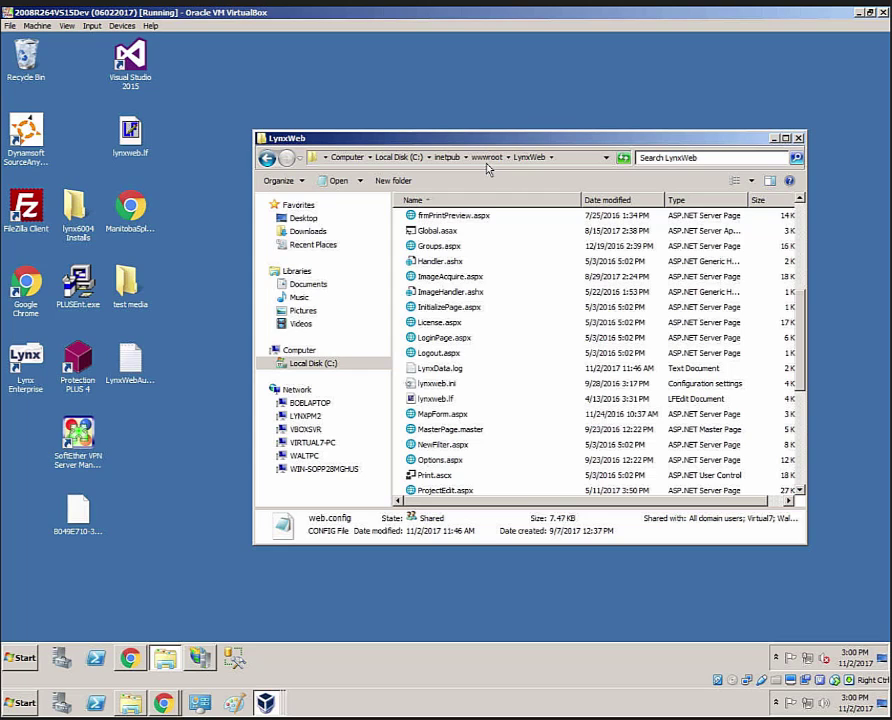
click(487, 158)
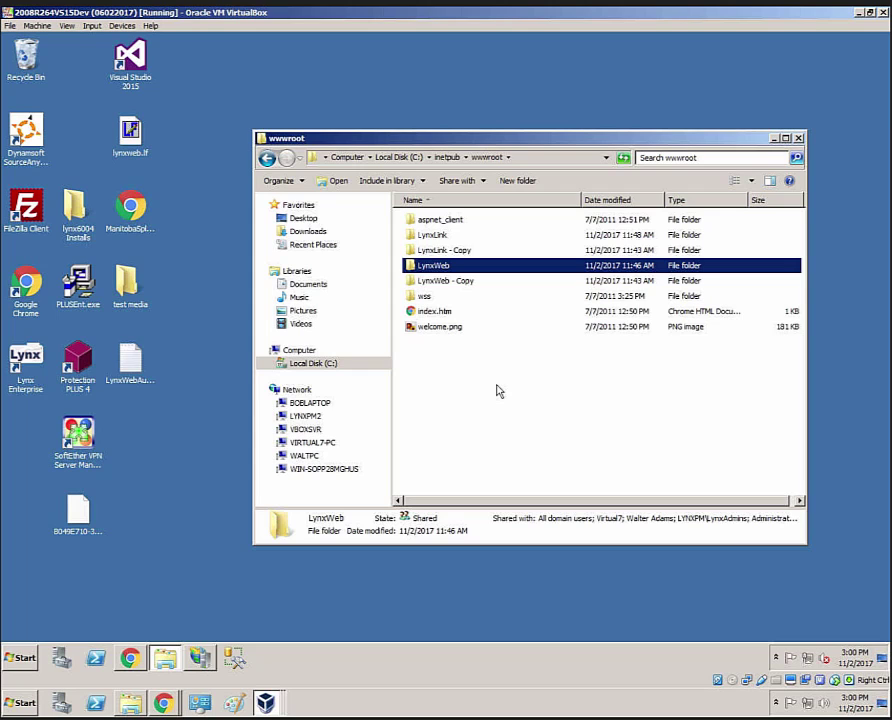
double_click(441, 238)
scroll(546, 321, down, 2)
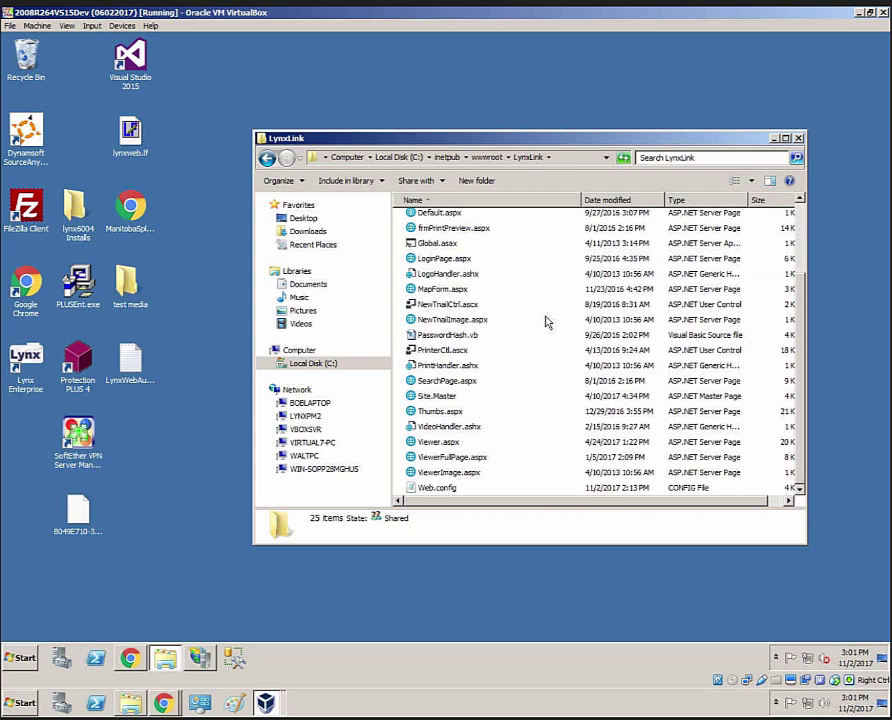
double_click(445, 488)
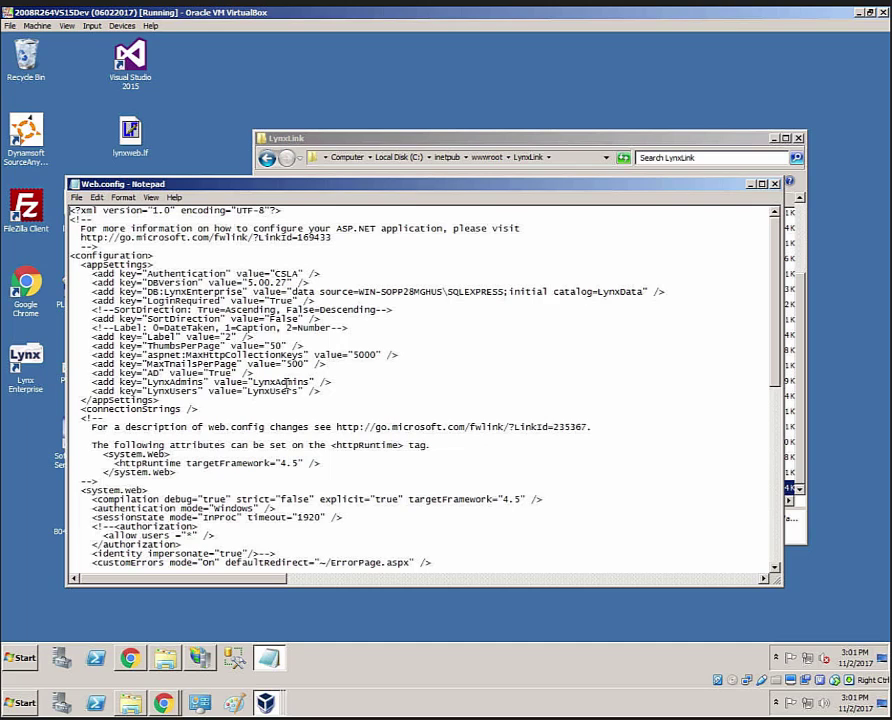
drag(147, 373, 235, 373)
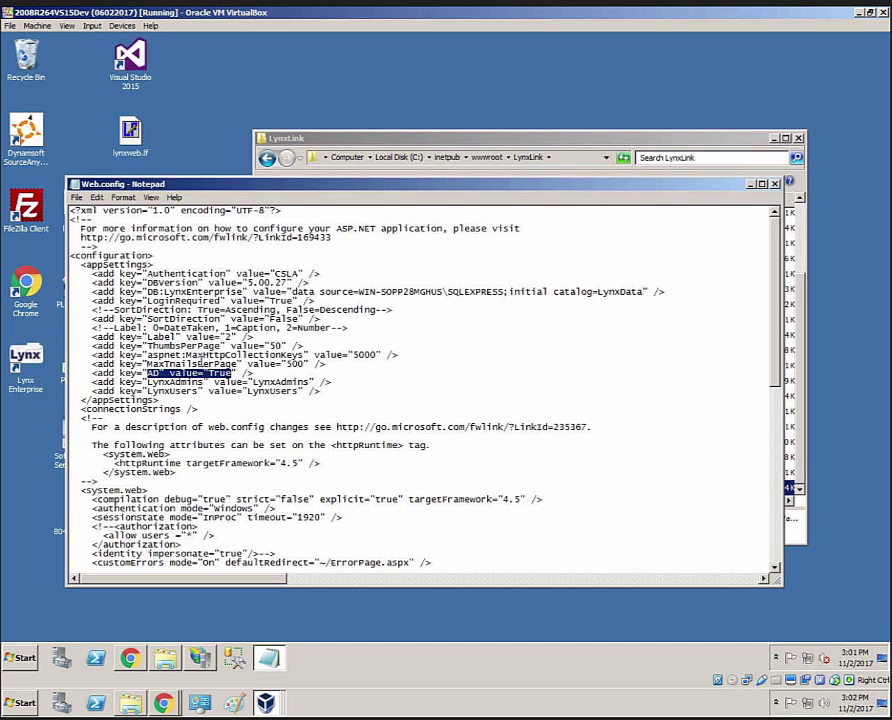
click(206, 381)
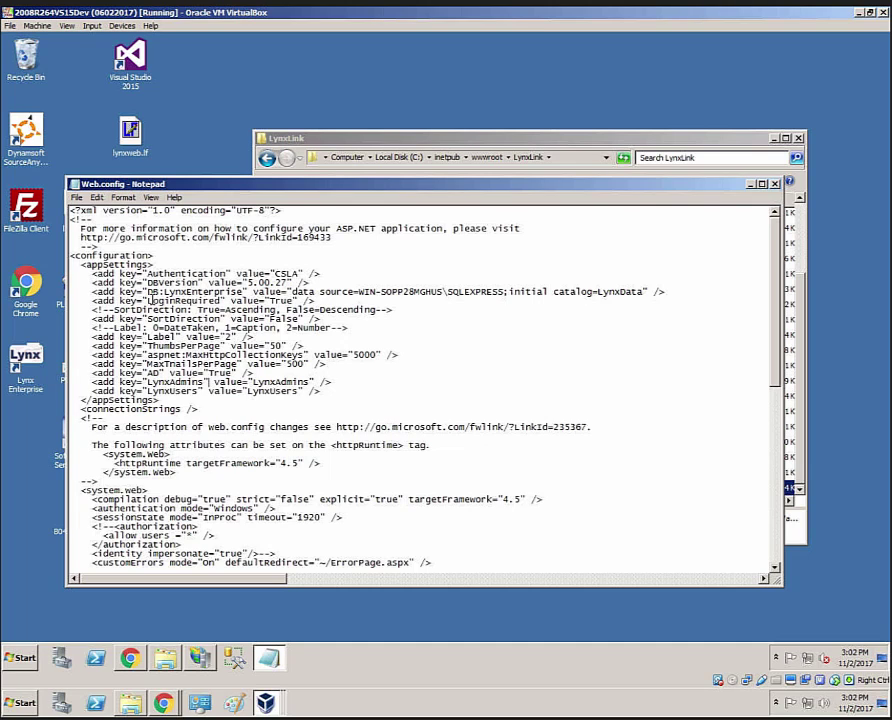
Change the LoginRequired value in the LynxLink Web.config to "/false"
drag(148, 300, 297, 300)
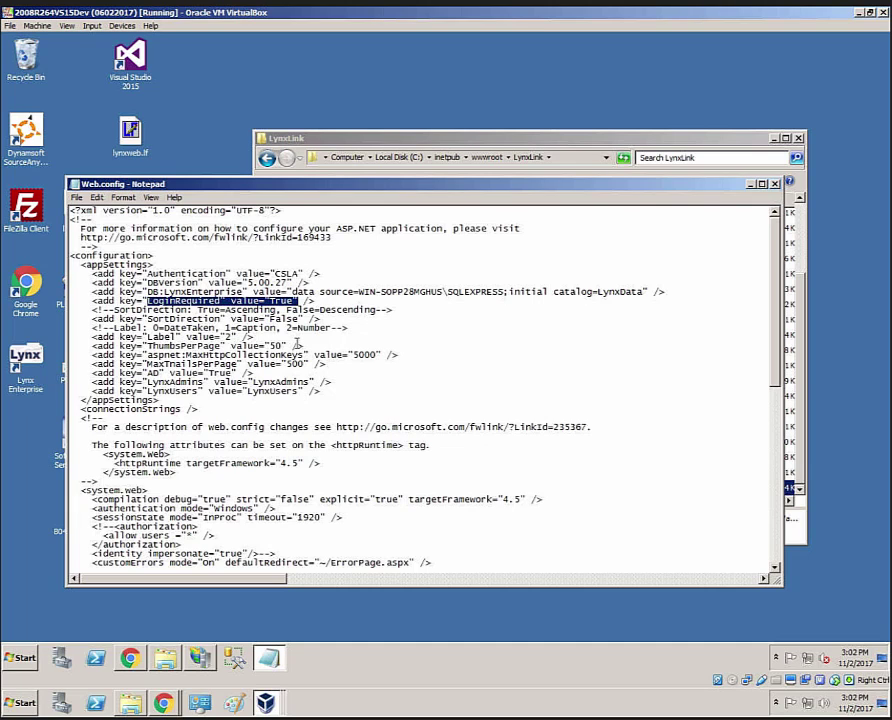
drag(269, 301, 282, 301)
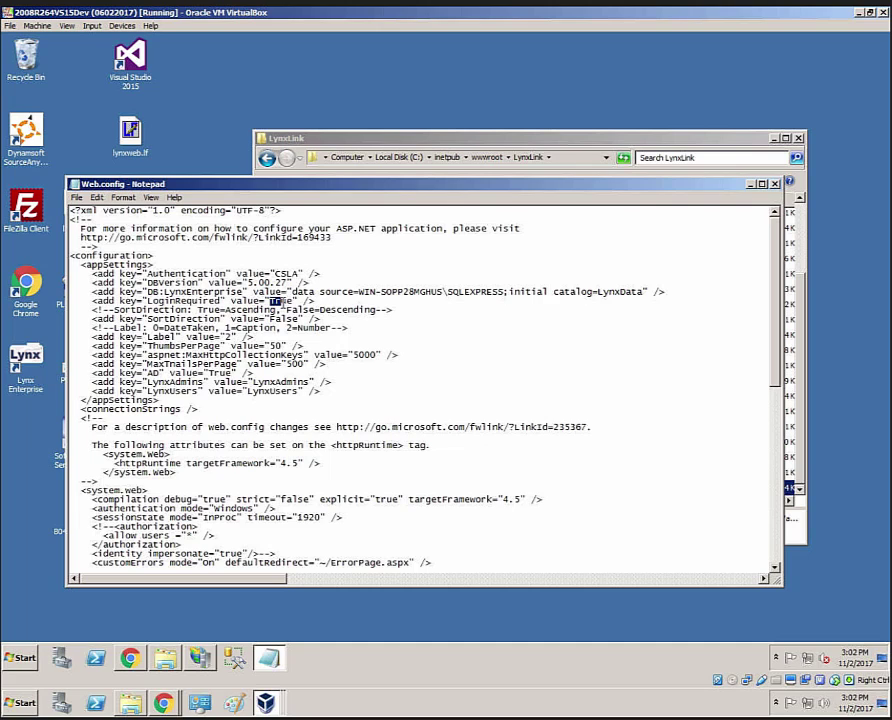
text(false)
Examine the AD key and its value in the appSettings section of the LynxLink Web.config
double_click(213, 372)
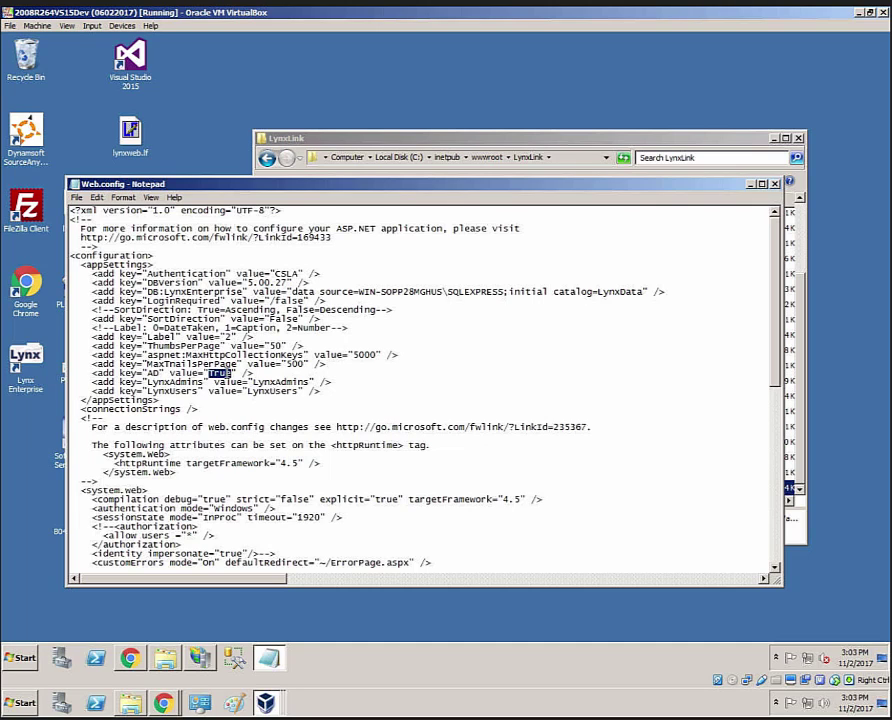
double_click(154, 373)
shift+click(244, 373)
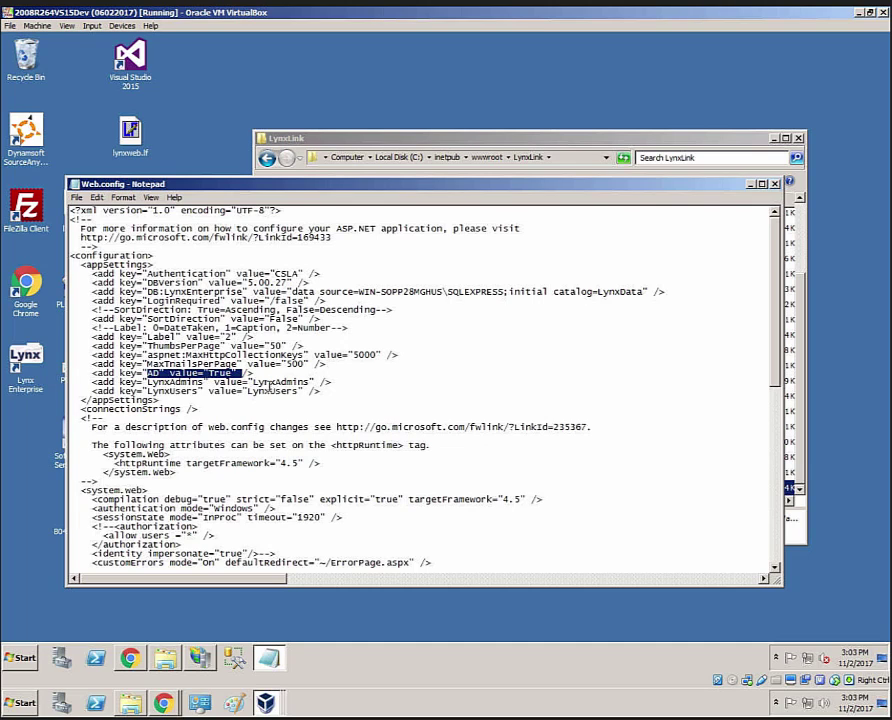
click(331, 382)
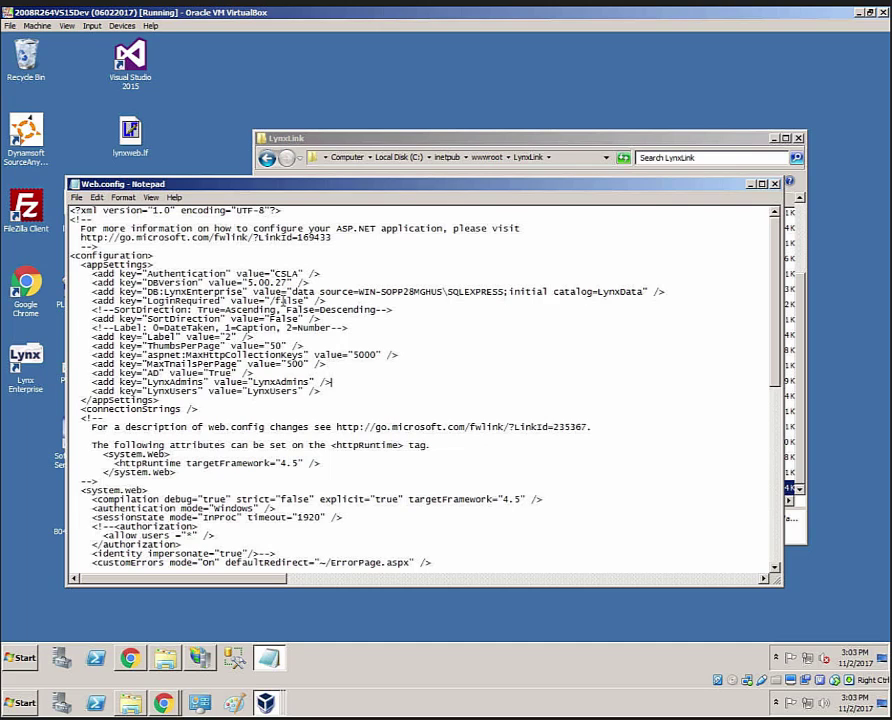
Examine the LoginRequired, LynxAdmins and LynxUsers values in the appSettings section of the LynxLink Web.config
double_click(283, 300)
click(255, 381)
drag(254, 382, 305, 383)
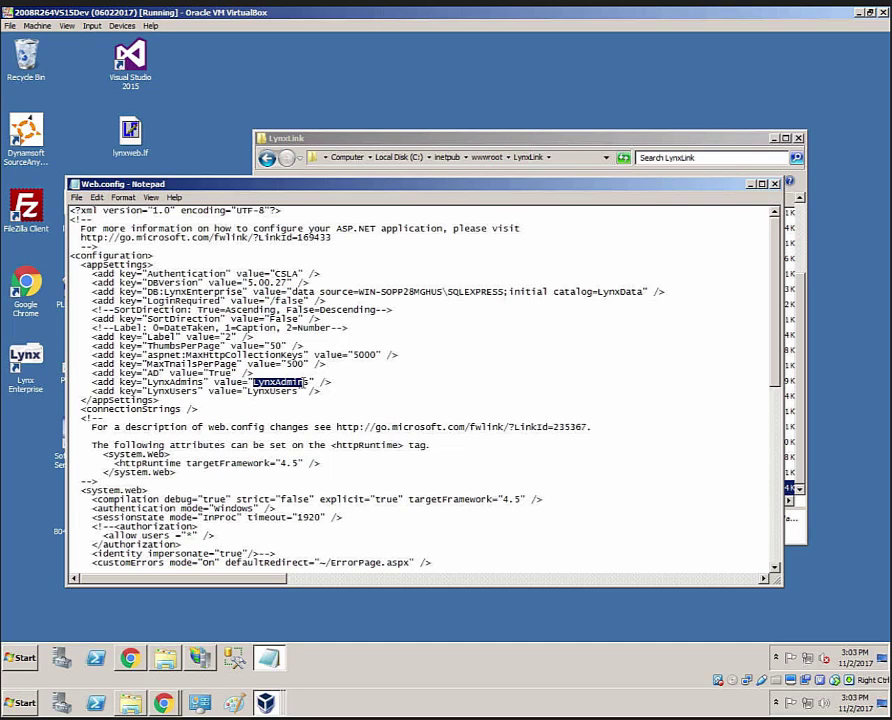
drag(250, 382, 299, 392)
click(362, 376)
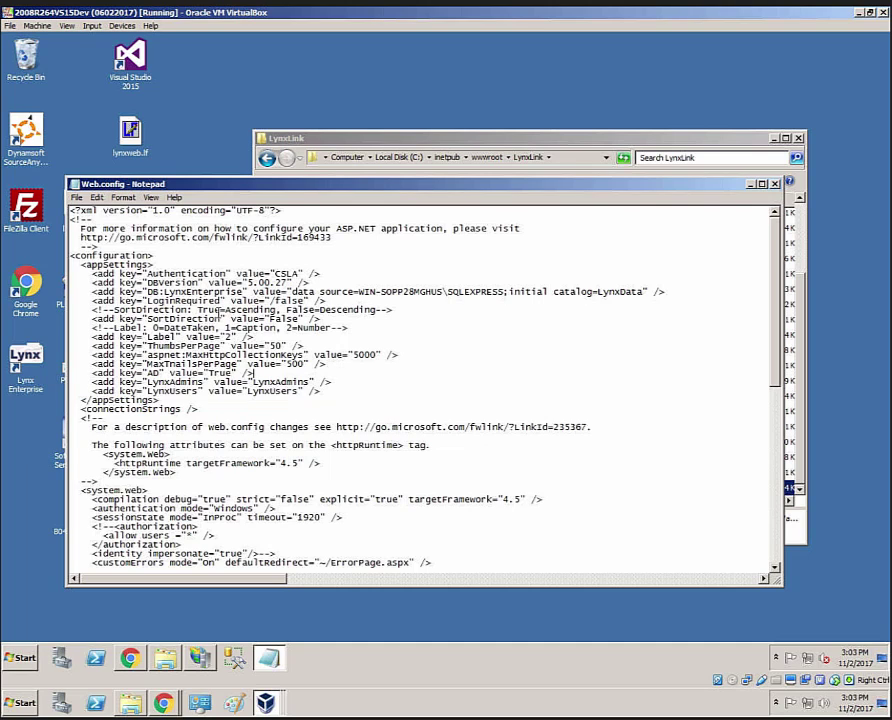
Switch to the Win7Ultimate32Dev virtual machine and close the Lynx Link browser tab
click(265, 703)
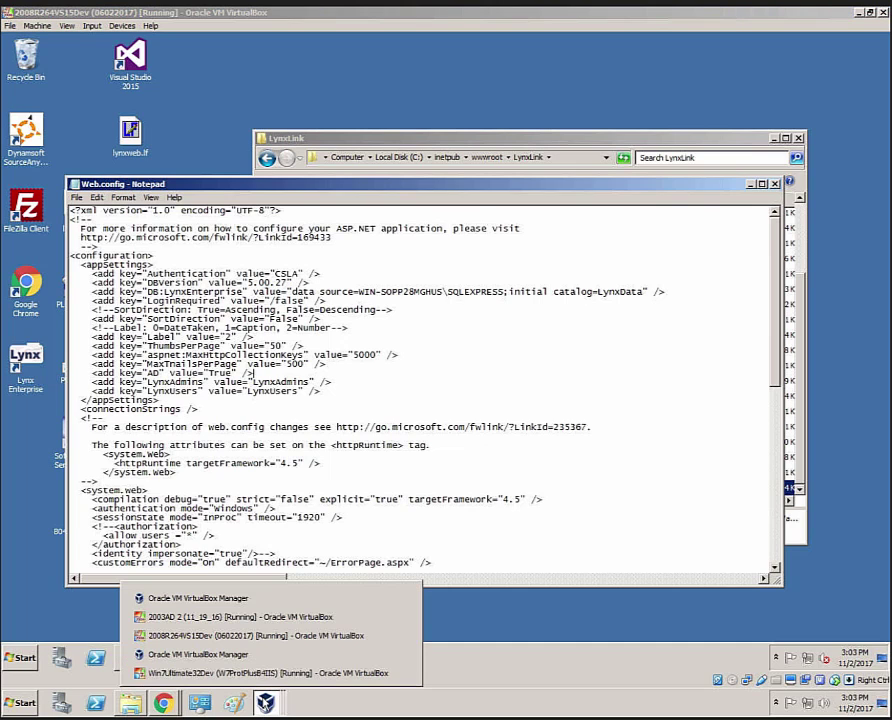
click(258, 674)
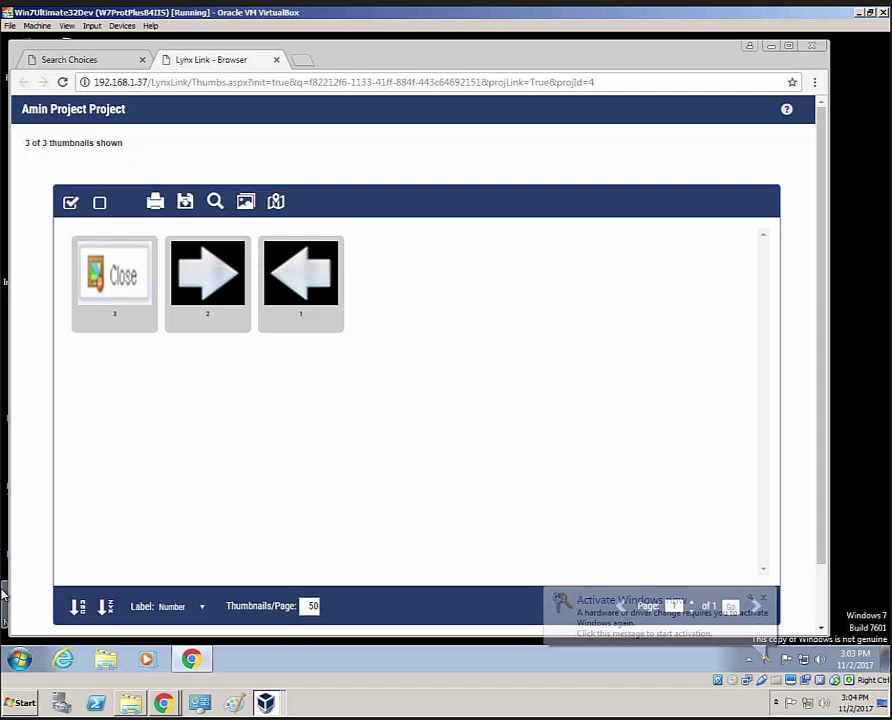
click(20, 660)
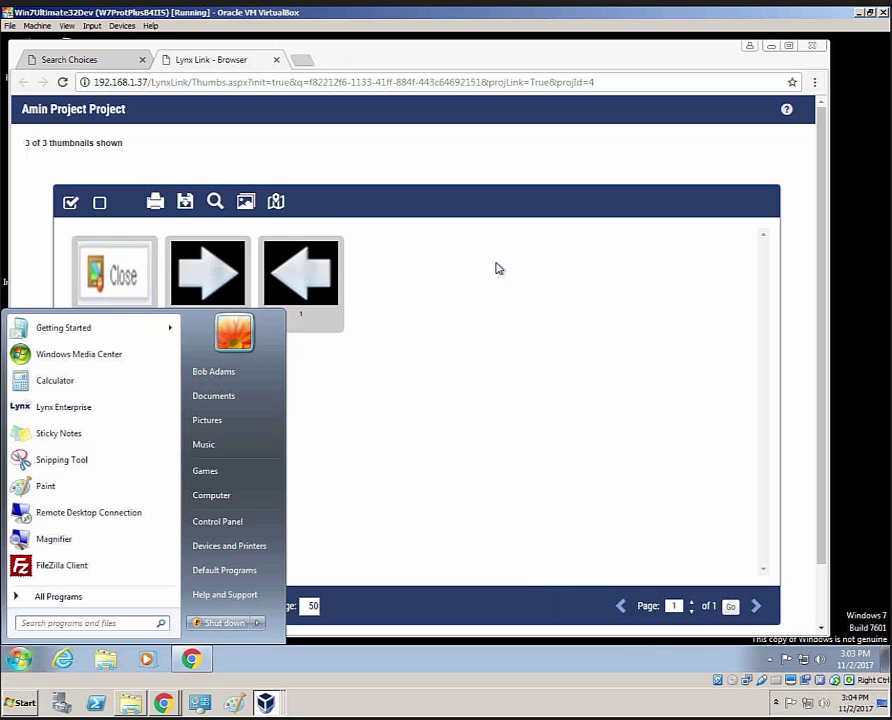
click(415, 274)
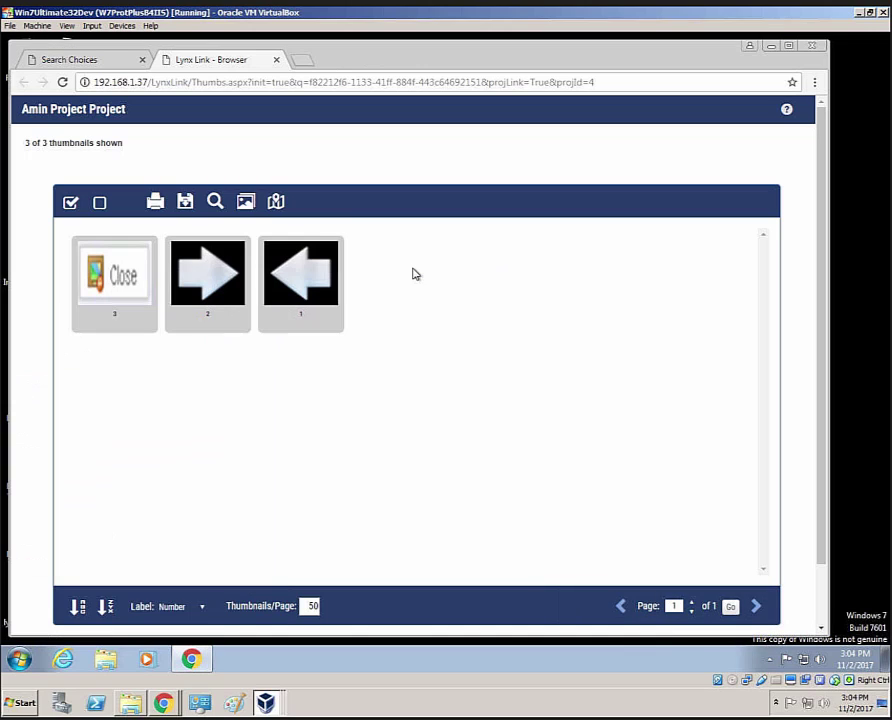
click(276, 61)
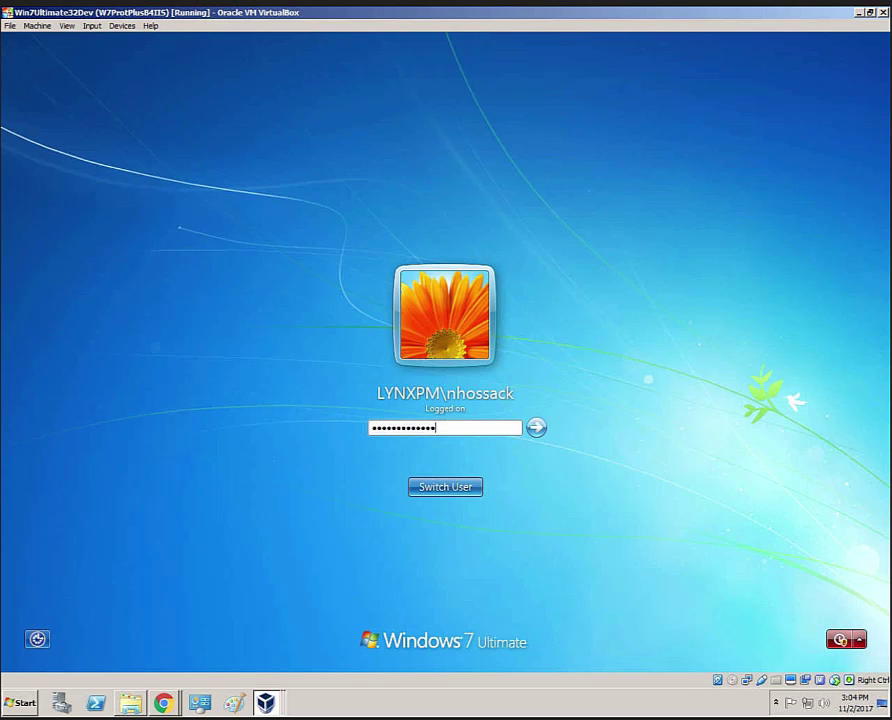
Sign in to Windows 7 as the other domain user by entering the account password
click(440, 488)
click(447, 418)
click(430, 425)
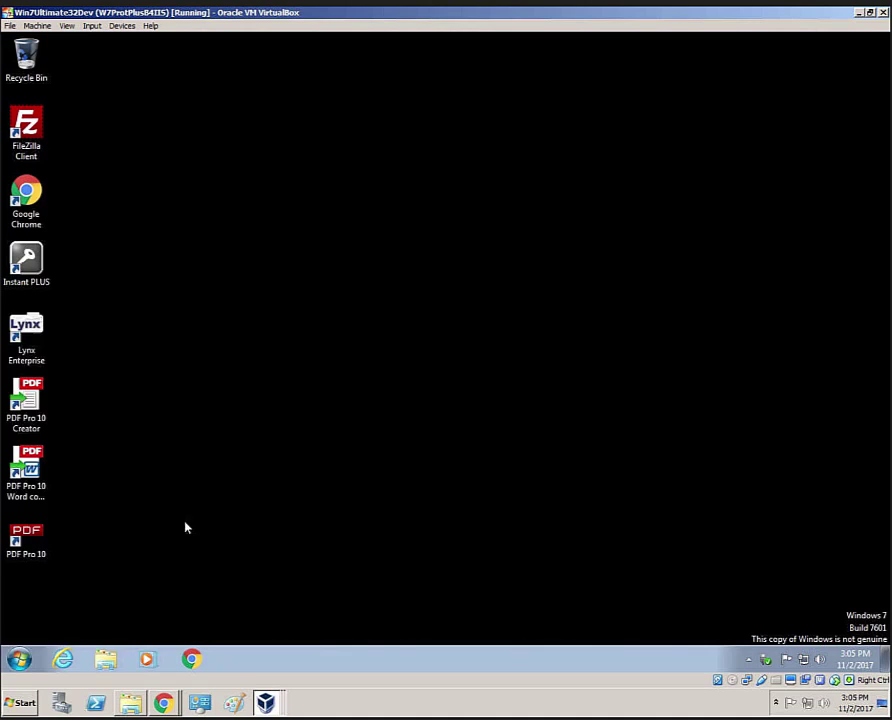
click(20, 658)
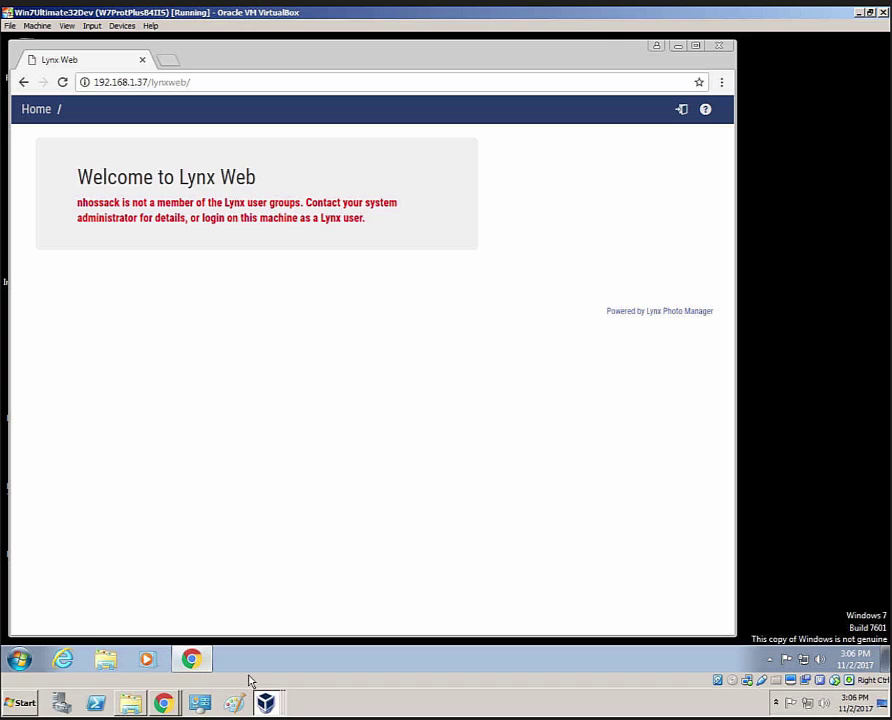
Check the Amin Project link on the 2008R264VS15Dev machine, return to Win7Ultimate32Dev, and open the copied LynxLink URL in Chrome in place of Lynx Web
click(268, 704)
click(266, 642)
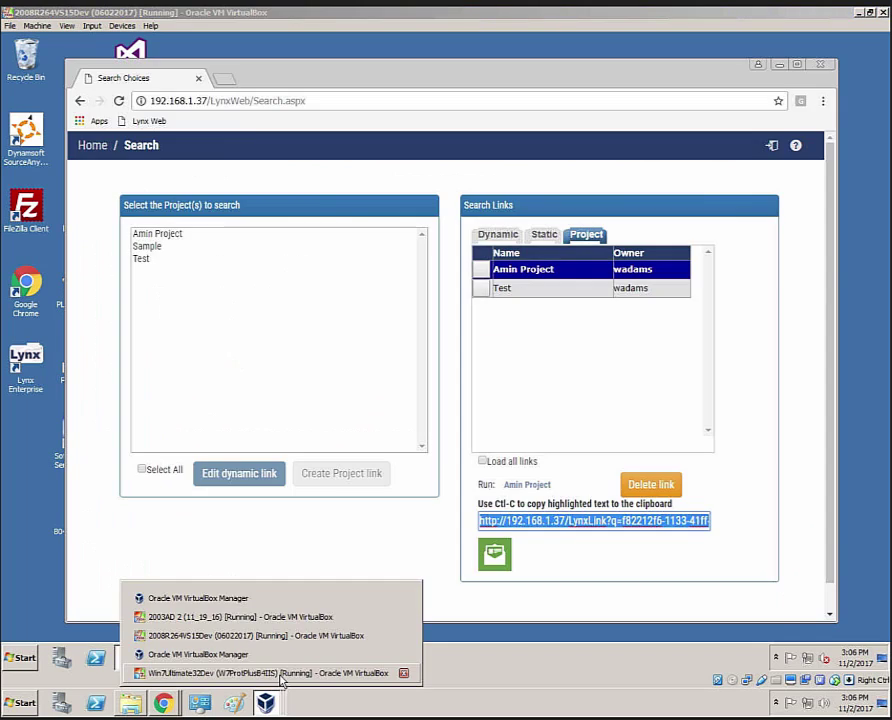
click(280, 679)
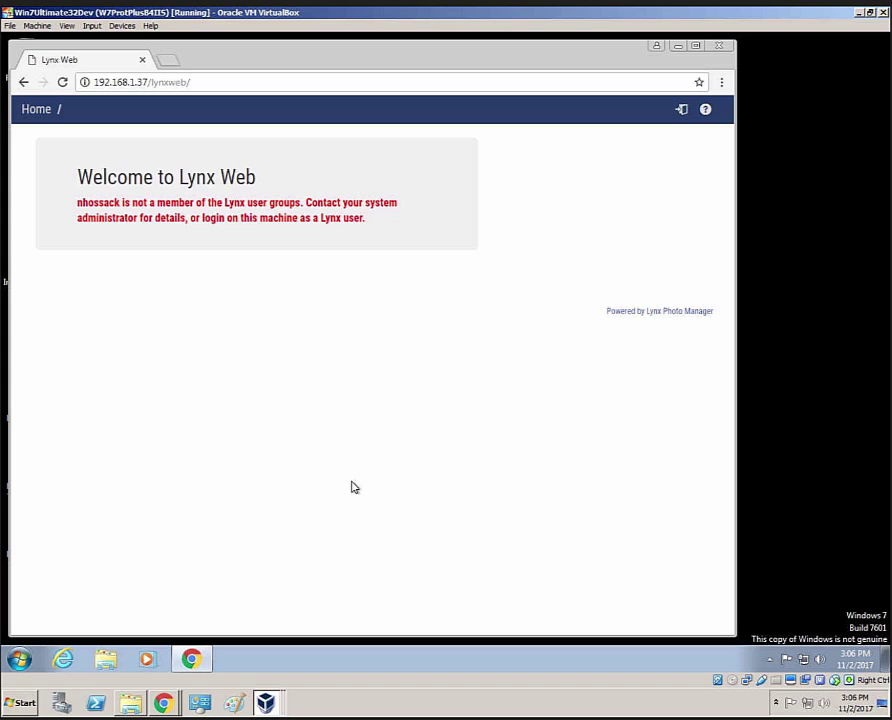
click(186, 86)
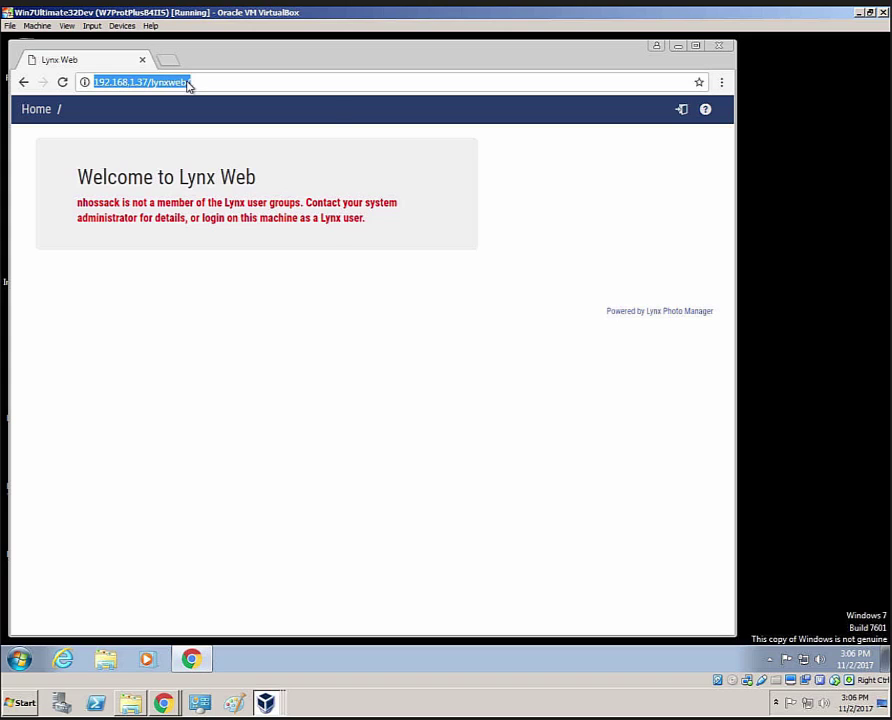
right_click(188, 87)
click(214, 149)
key(Return)
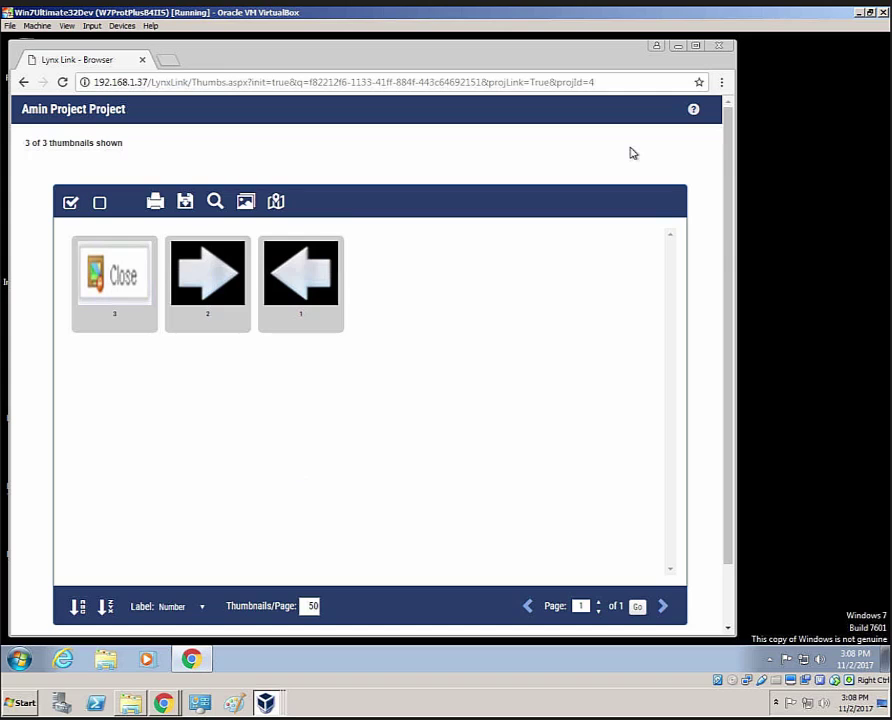
Leave a blank new tab in the Windows 7 browser and save LoginRequired as "True" in the LynxLink Web.config on 2008R264VS15Dev
click(172, 60)
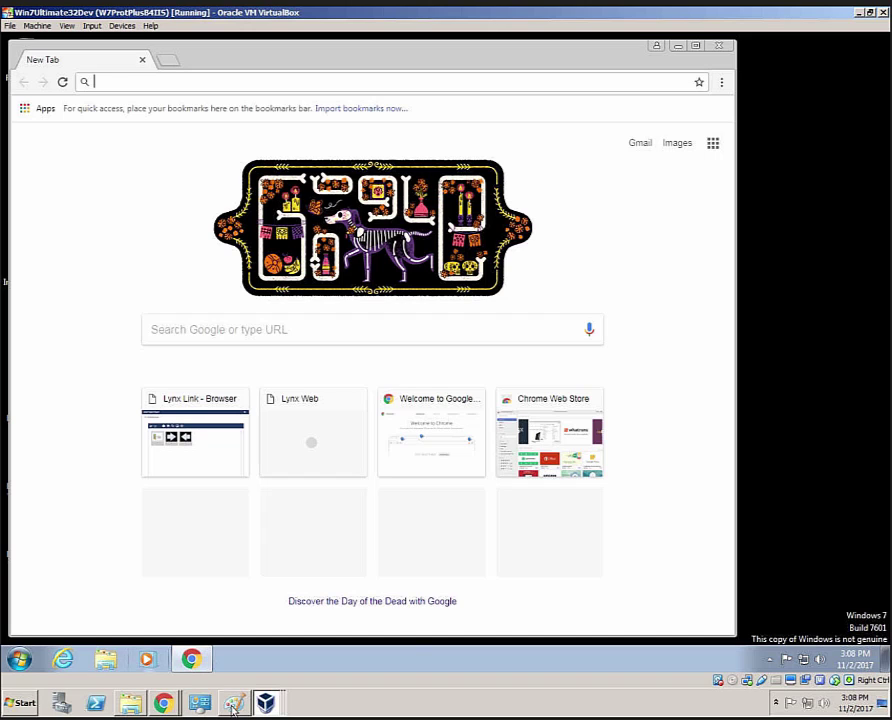
mouse_move(263, 688)
click(242, 635)
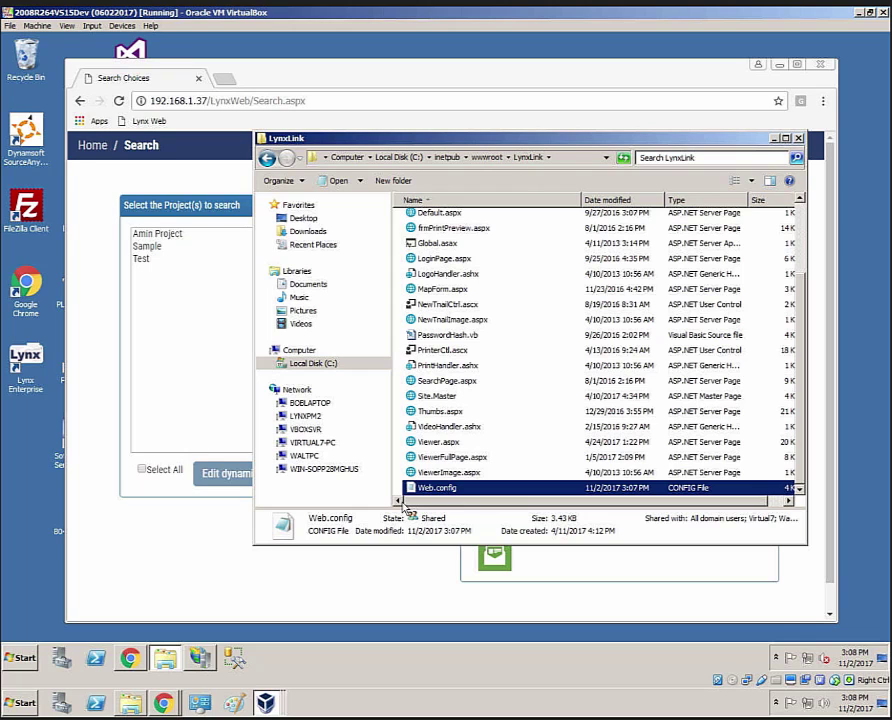
double_click(435, 489)
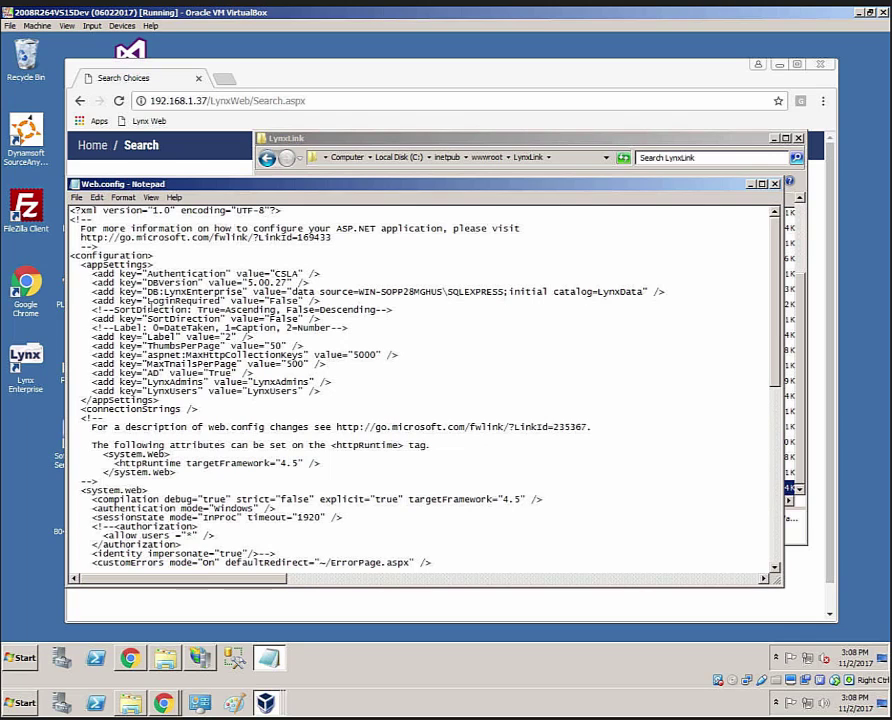
double_click(292, 300)
text(True)
key(alt+F4)
click(424, 356)
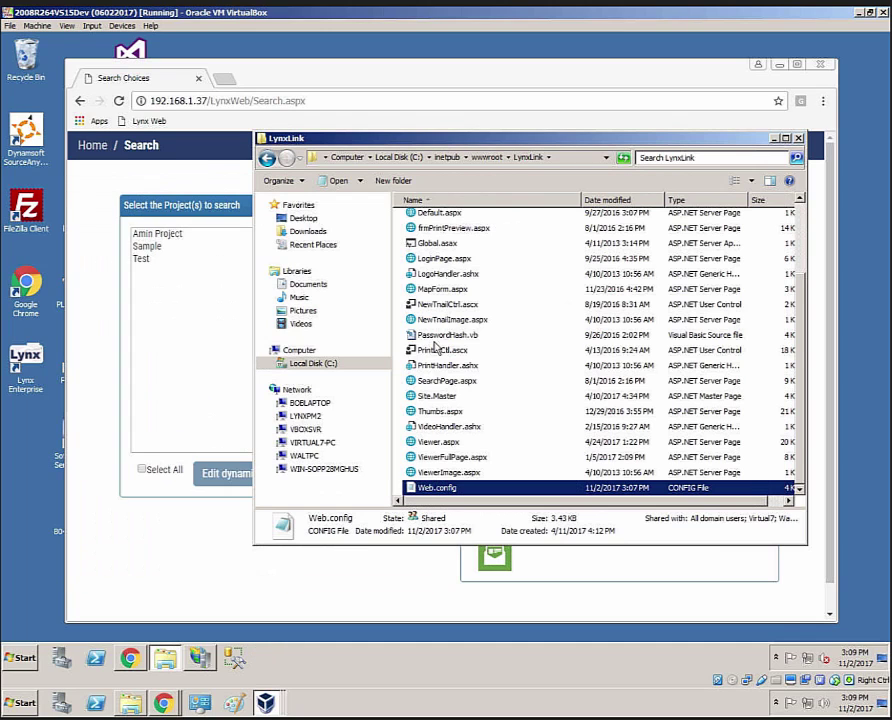
Load the copied Amin Project LynxLink URL in Chrome on Win7Ultimate32Dev, examine the login message, and close the tab
mouse_move(275, 706)
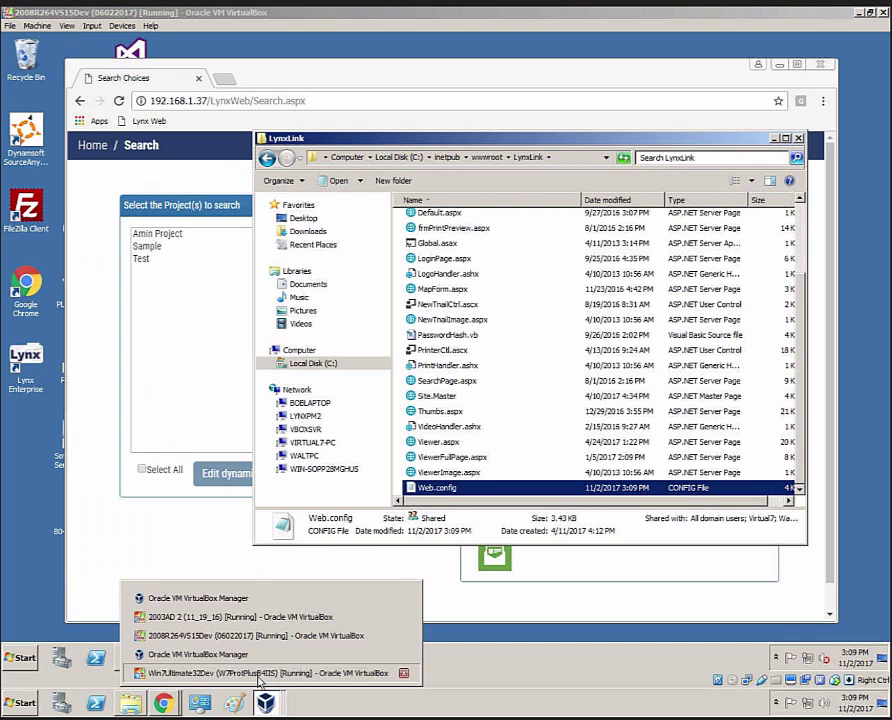
click(250, 681)
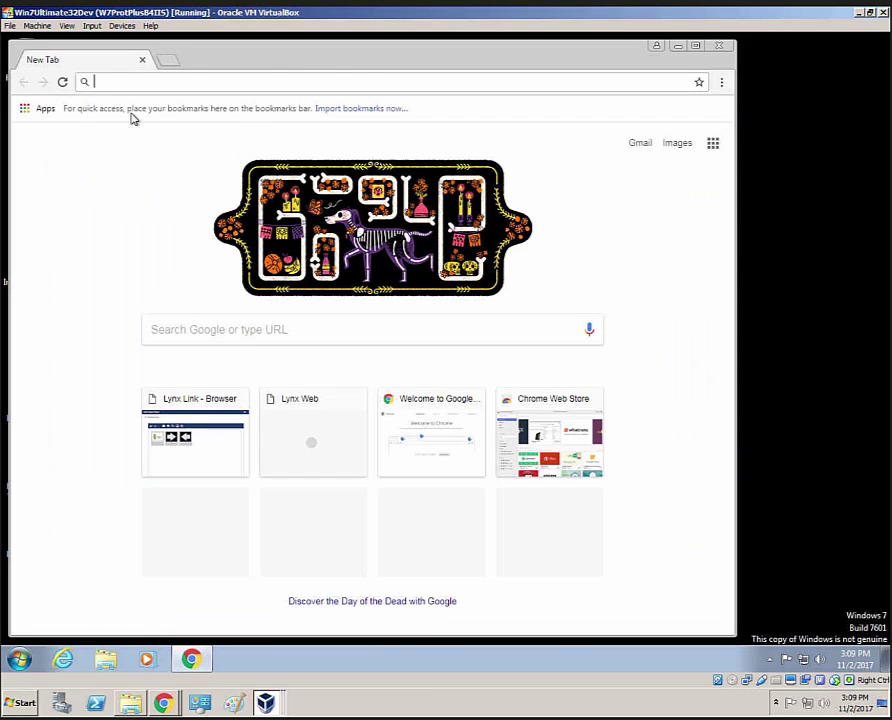
right_click(128, 83)
click(153, 146)
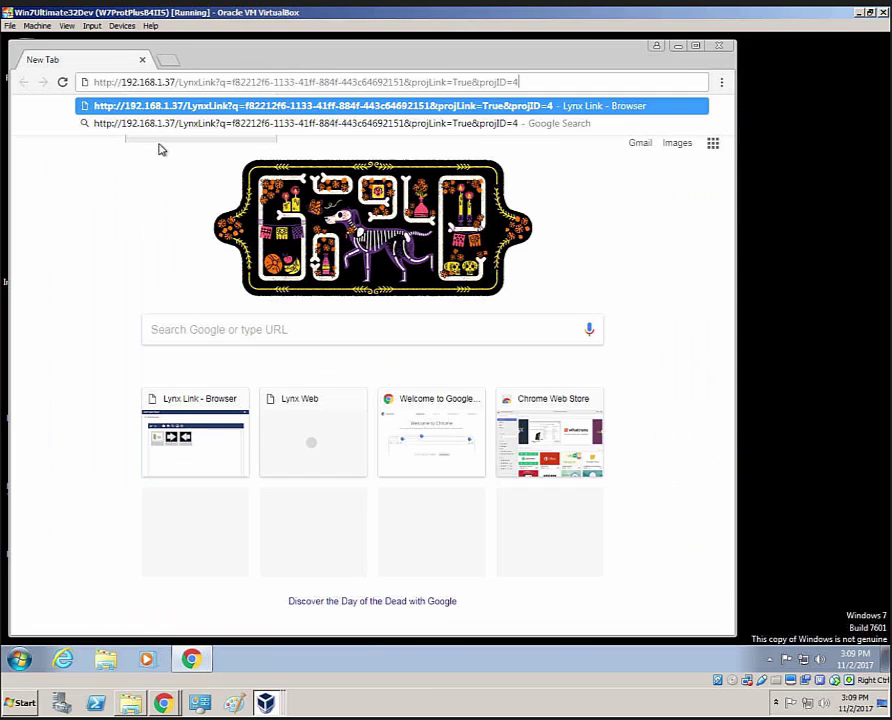
key(Return)
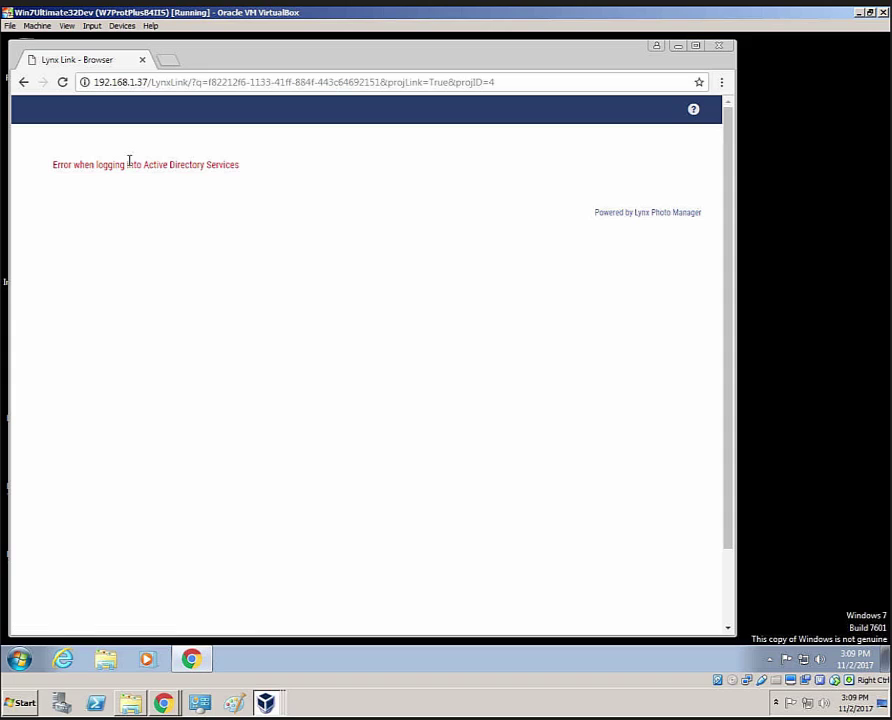
mouse_move(156, 164)
mouse_down()
mouse_move(282, 162)
mouse_move(158, 168)
mouse_up()
click(143, 61)
Switch the Windows 7 session to the Lynx group member's domain account, entering that account's password
click(24, 704)
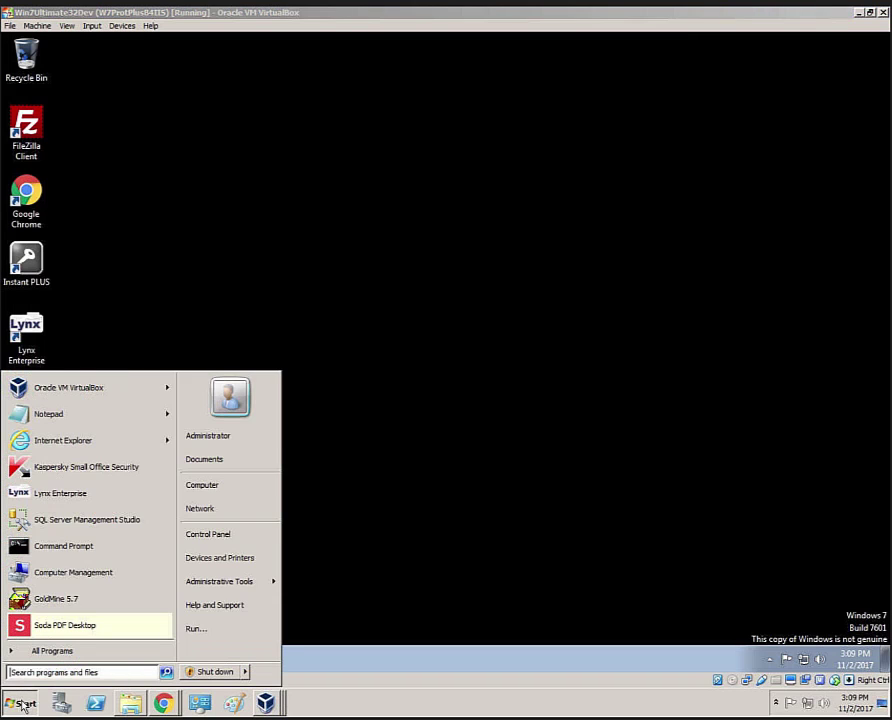
click(60, 642)
key(super)
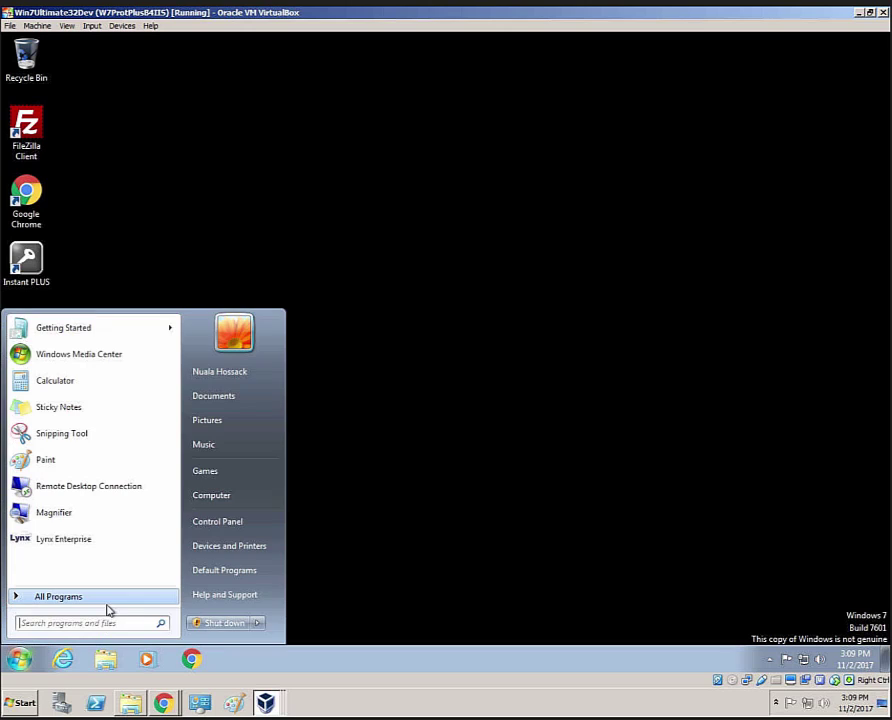
click(258, 623)
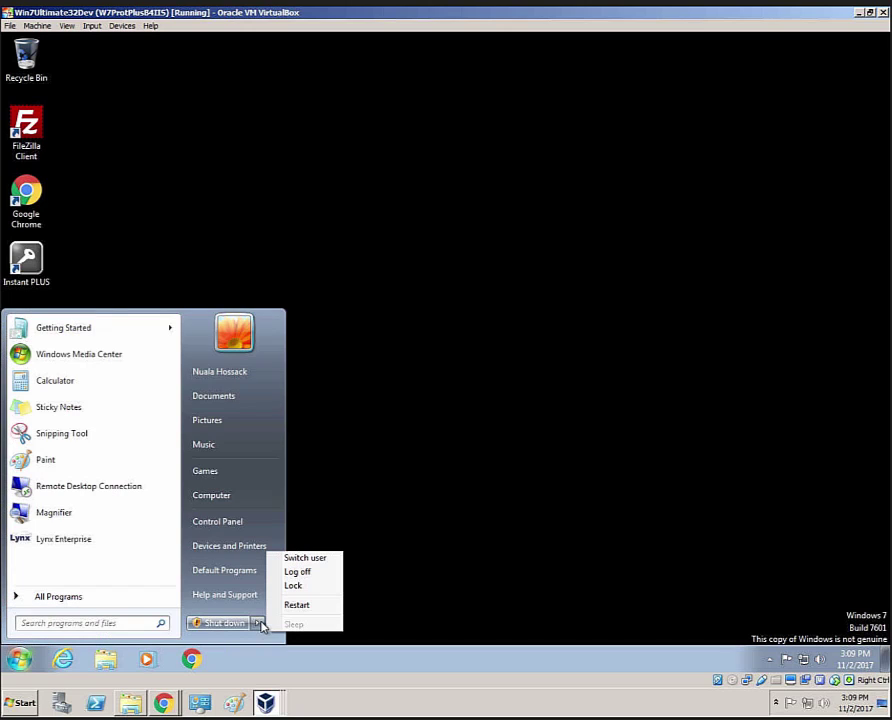
click(315, 562)
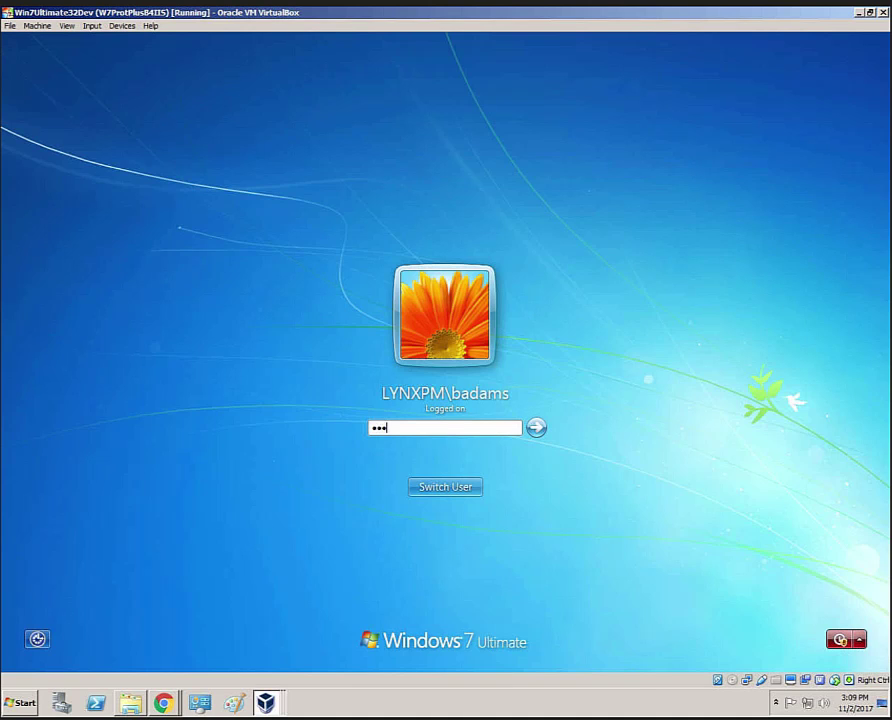
text(**********)
key(Return)
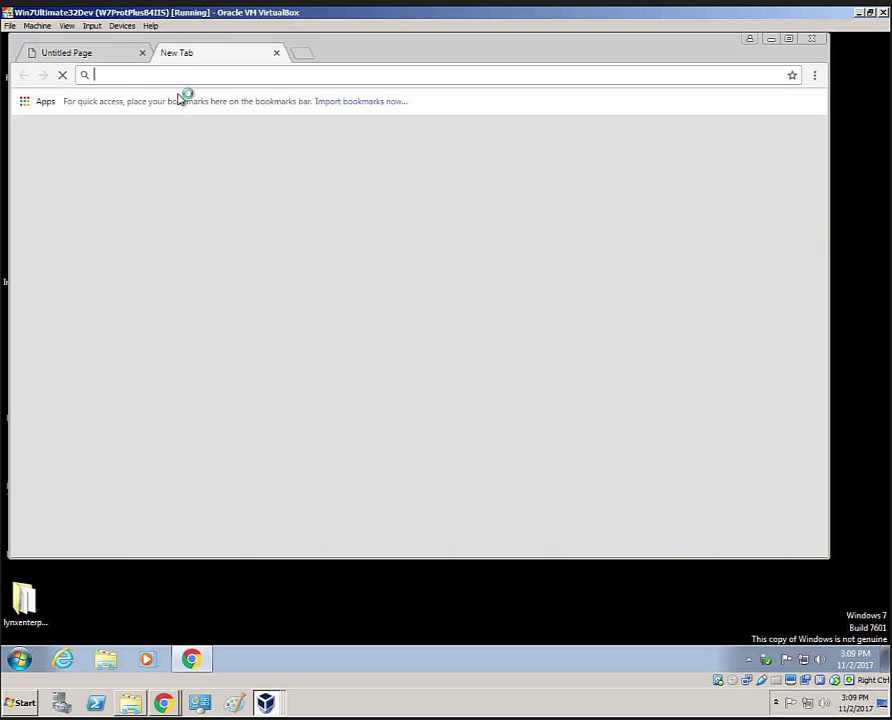
Open the copied Amin Project LynxLink URL in a new Chrome tab under the Lynx group member's account
right_click(118, 79)
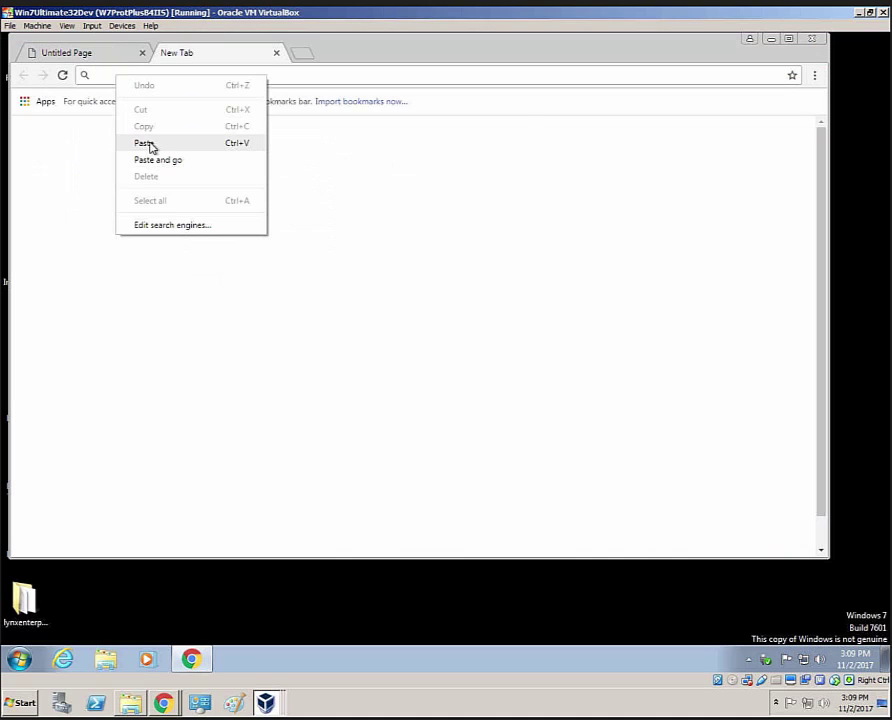
click(145, 143)
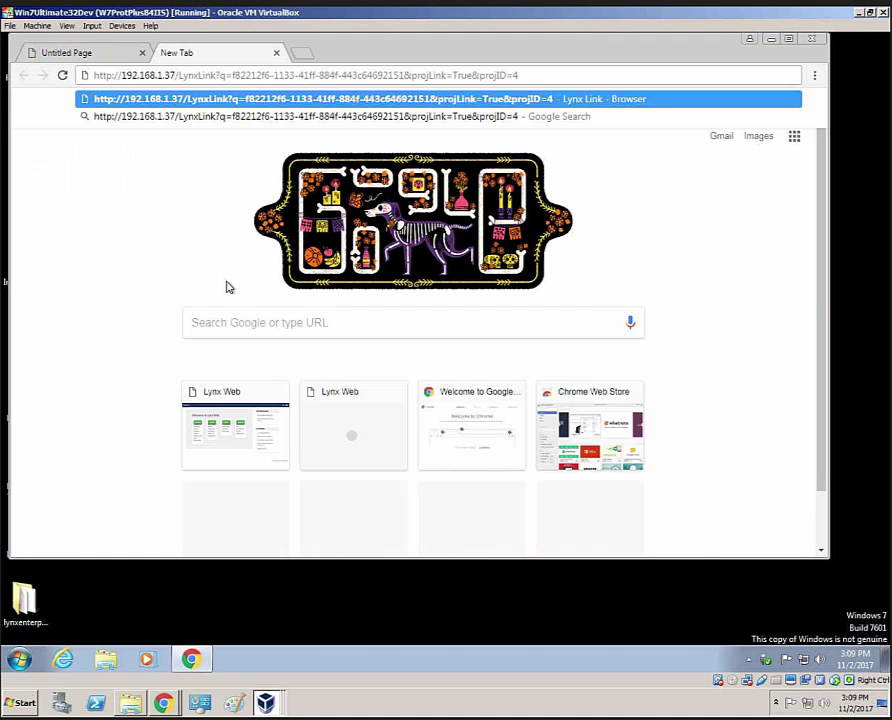
key(Return)
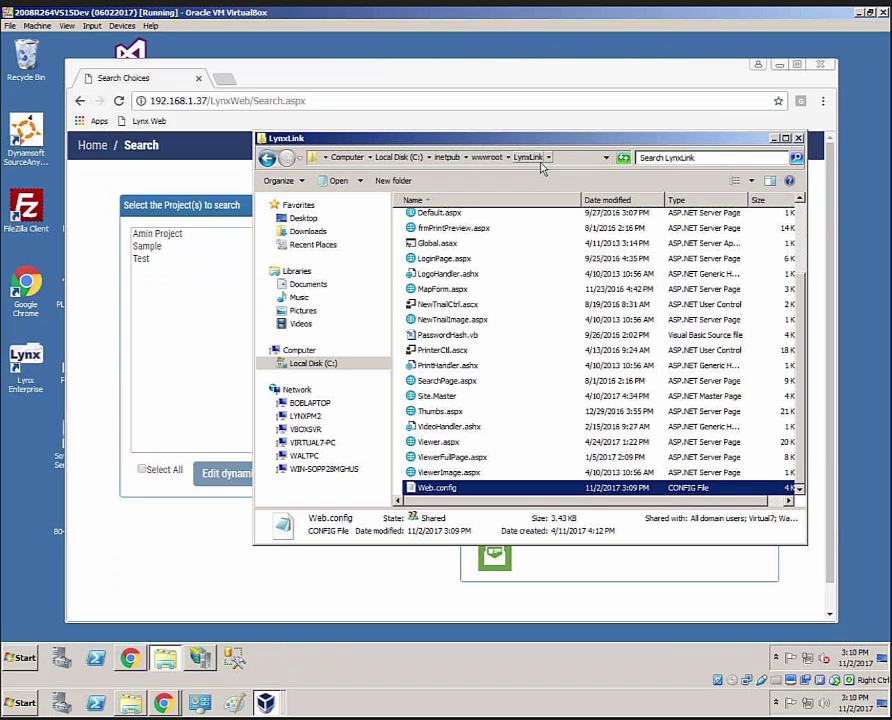
Reopen the LynxLink Web.config on 2008R264VS15Dev and set the LoginRequired value to "False"
double_click(444, 491)
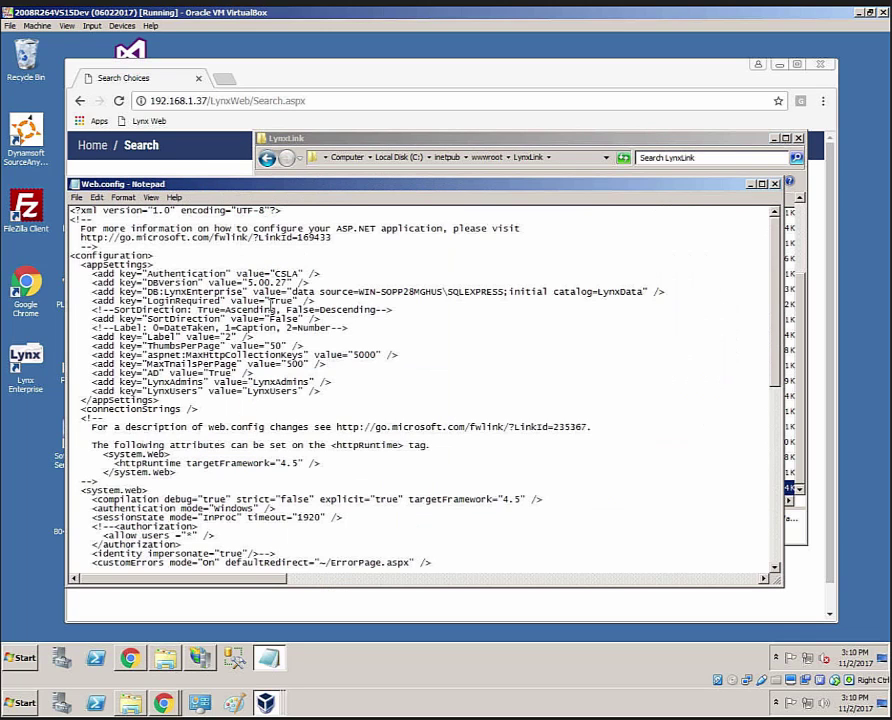
double_click(278, 300)
text(False)
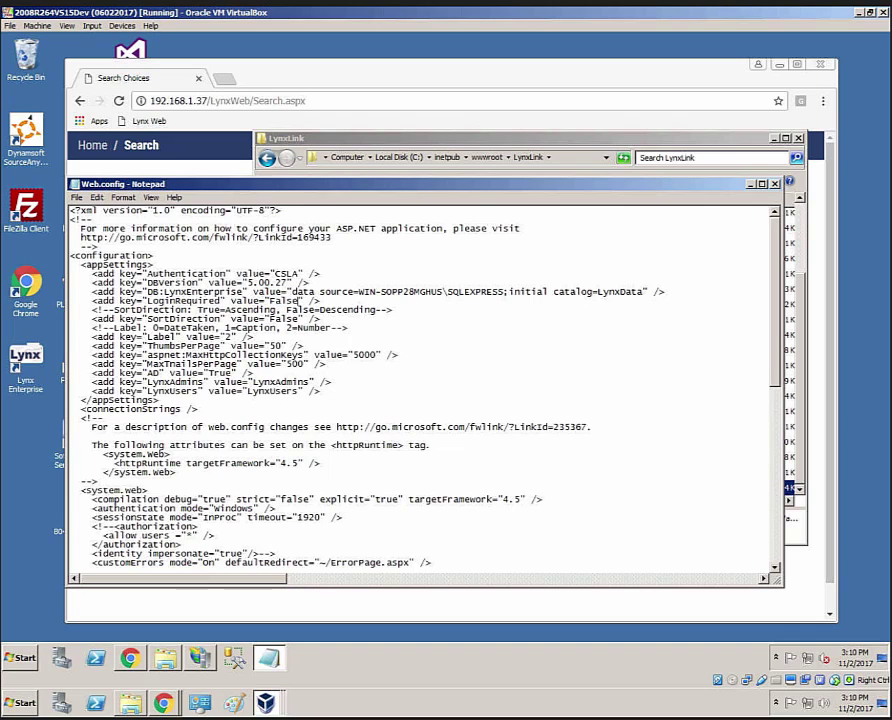